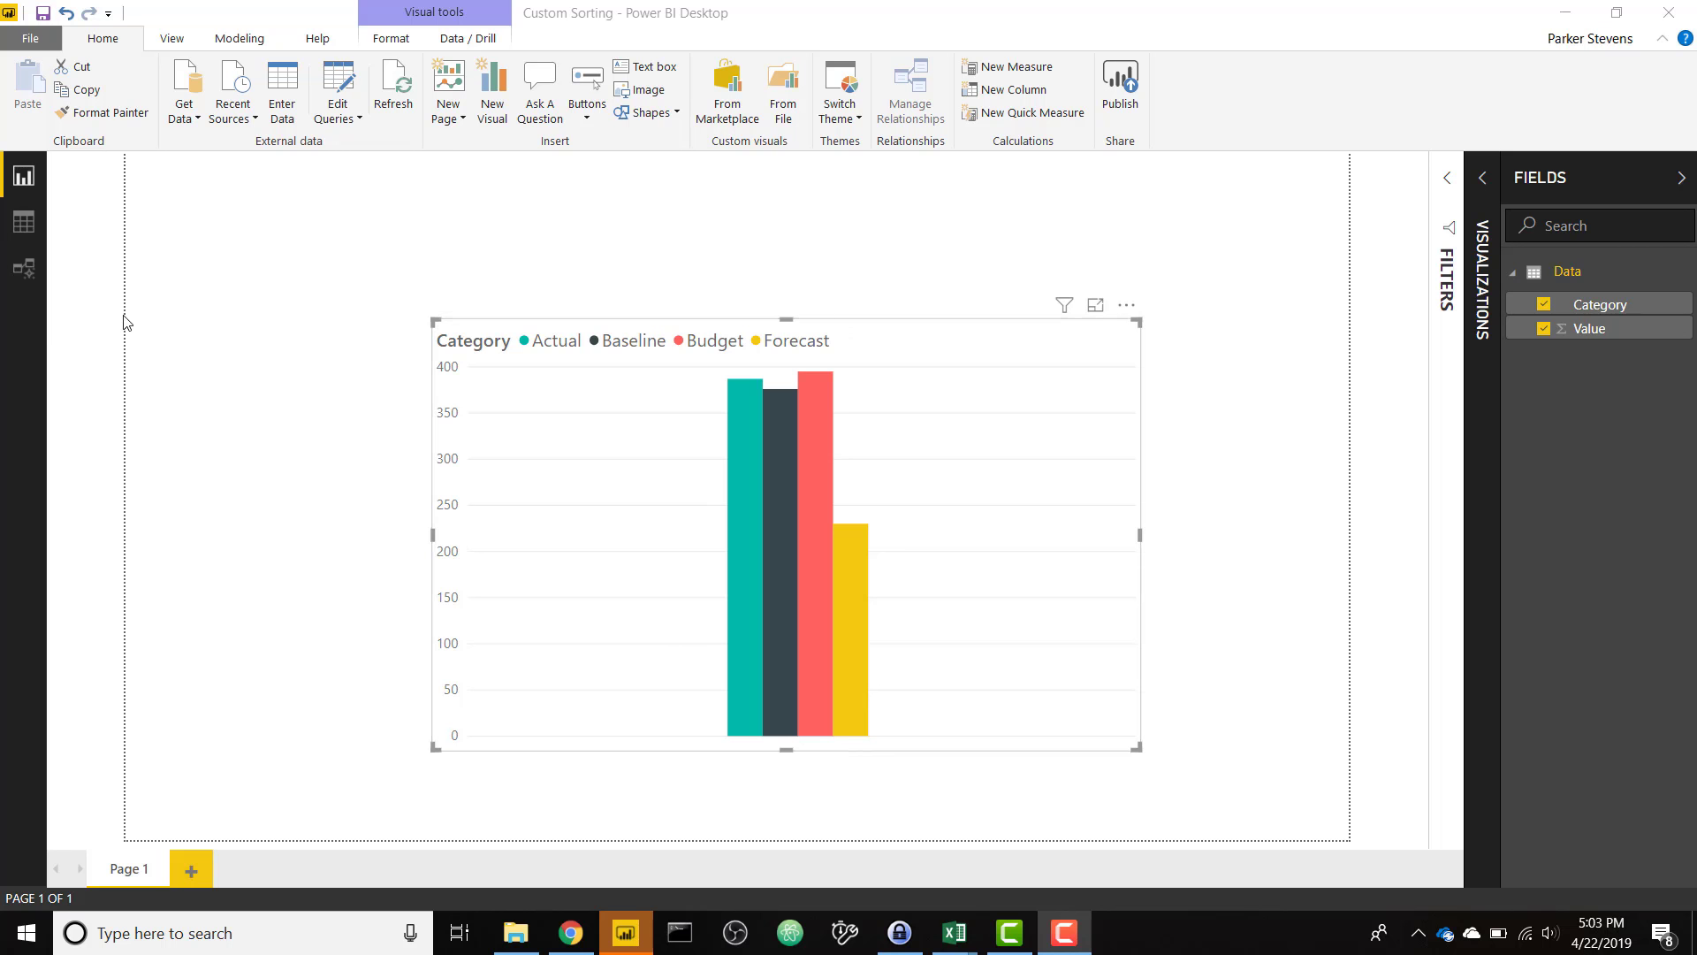
# Show the Data table's rows and select its Category column.
pyautogui.click(23, 222)
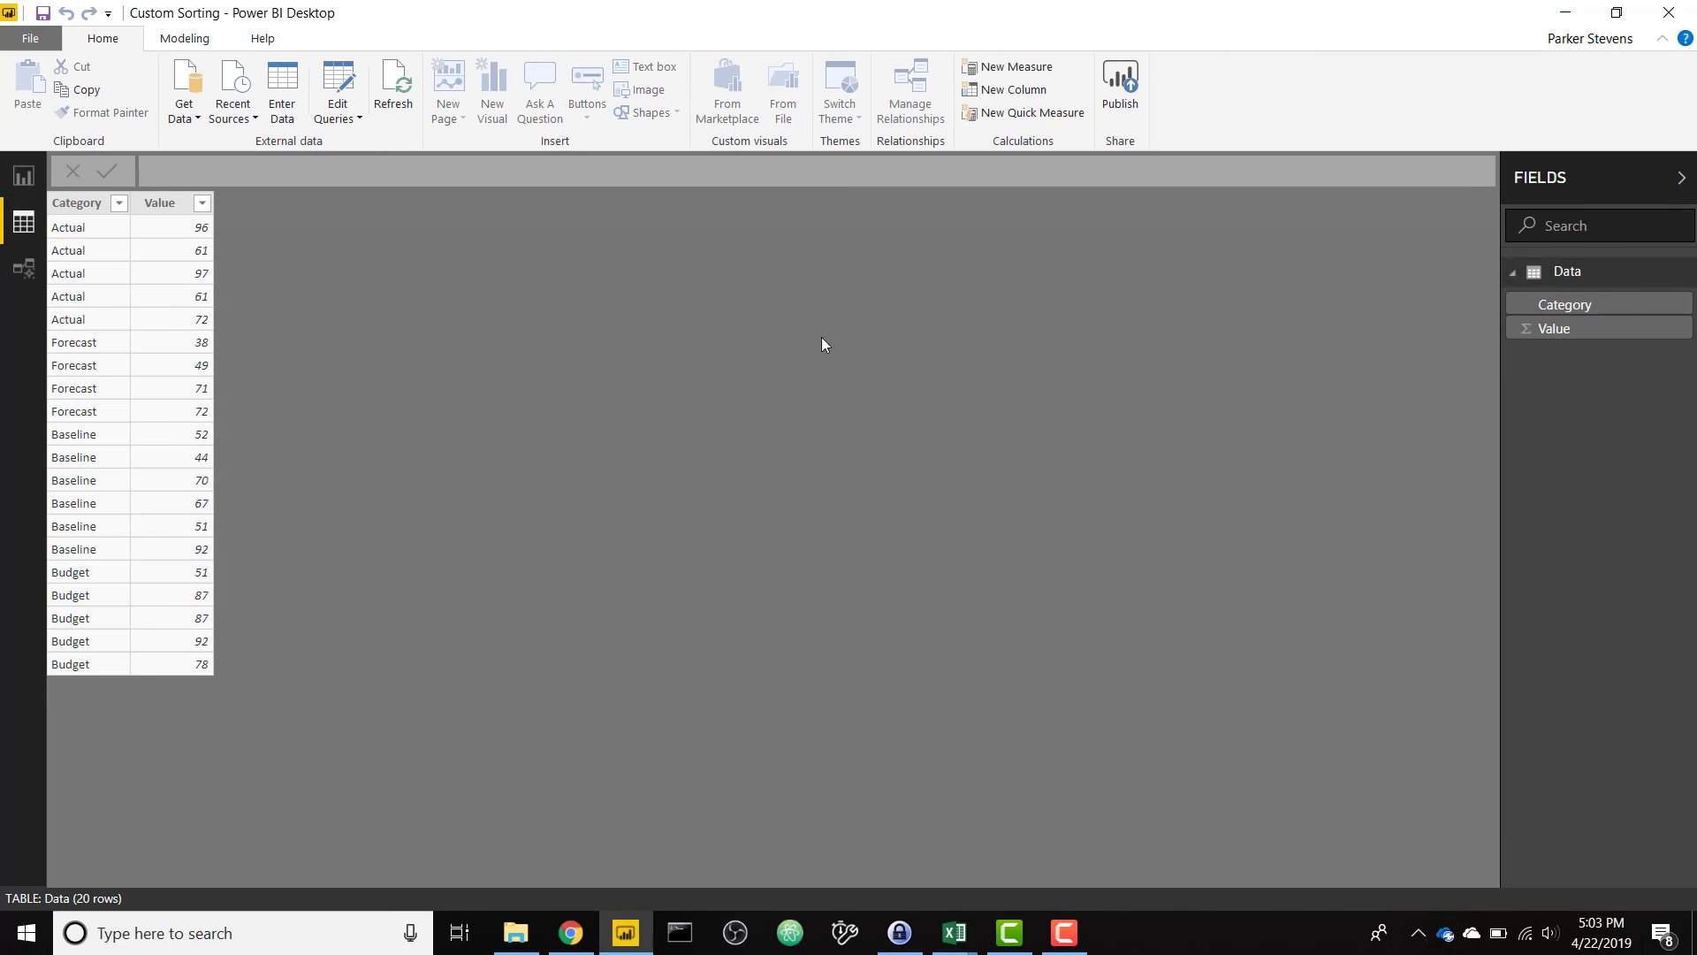
pyautogui.click(77, 203)
# Start a new typed table with columns Category and Order, entering Baseline, Budget and Actual.
pyautogui.click(282, 123)
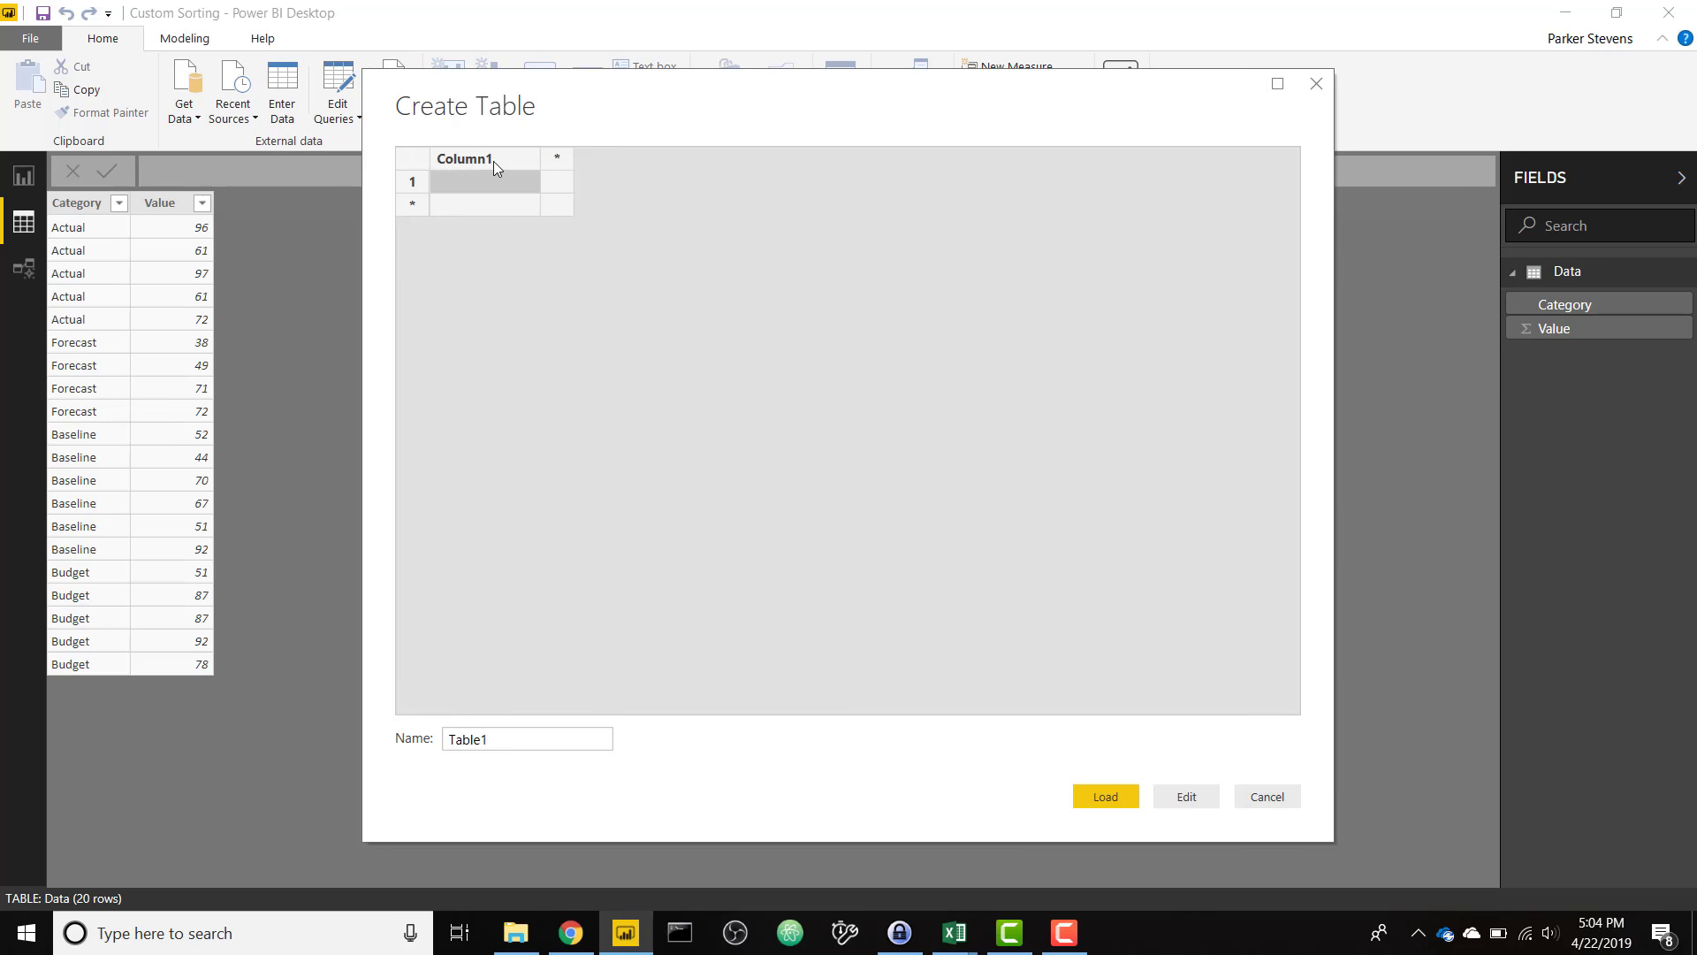
pyautogui.click(525, 163)
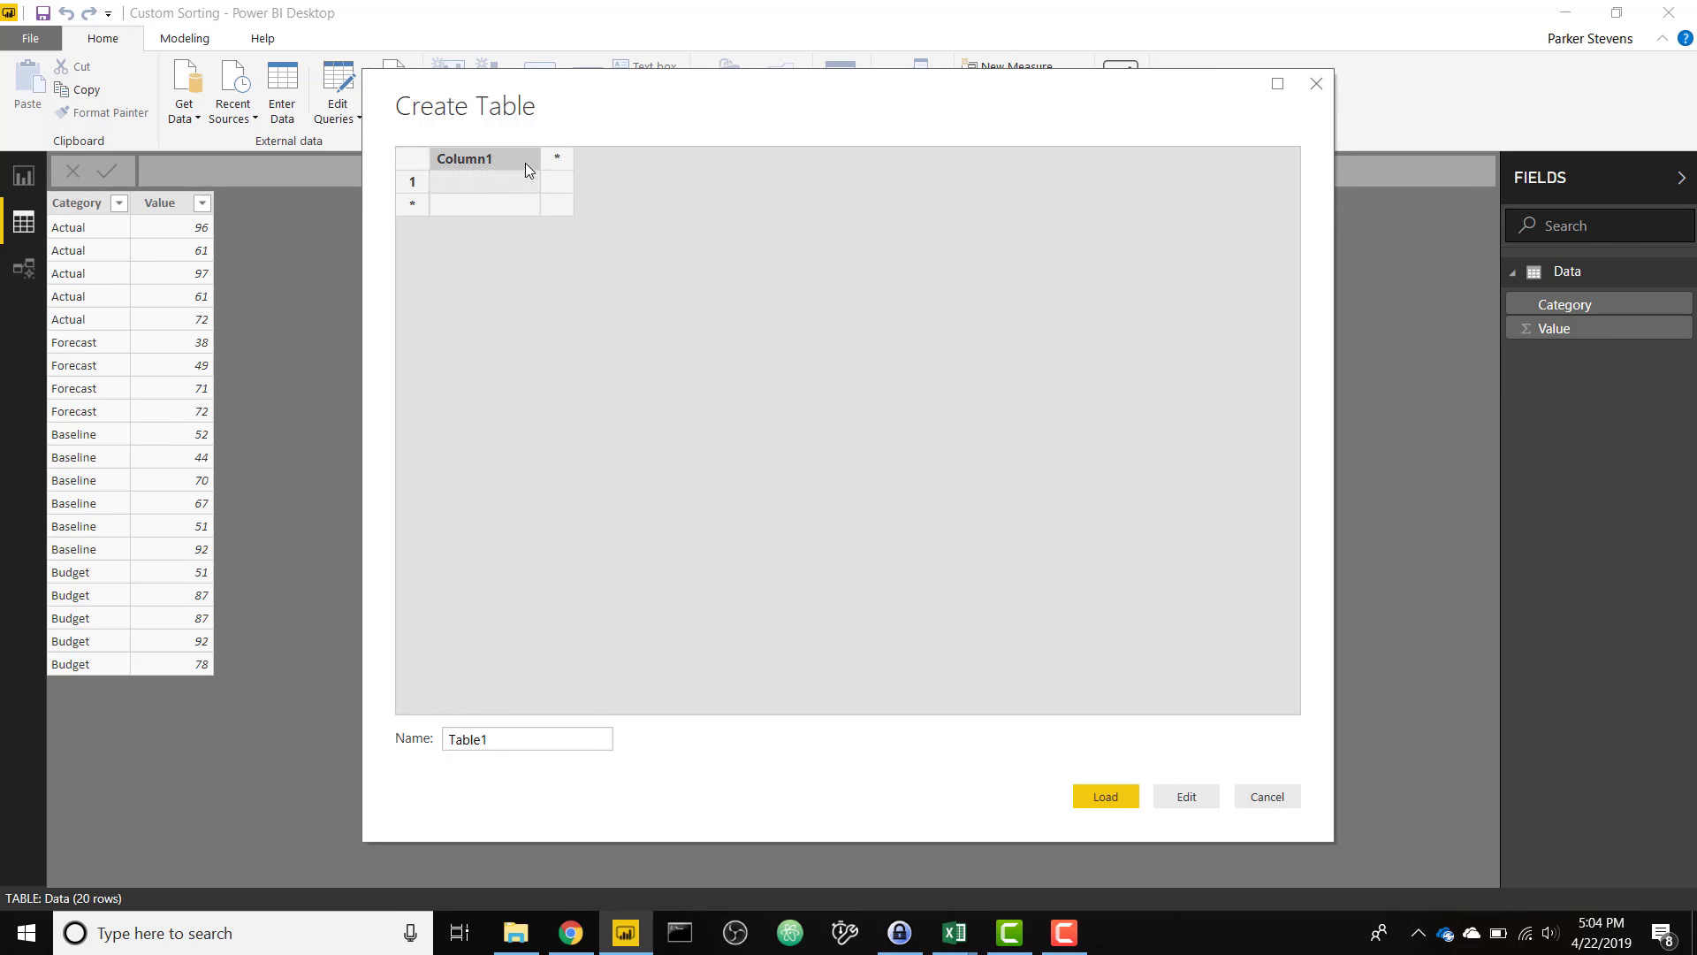
pyautogui.doubleClick(526, 163)
pyautogui.write('Category')
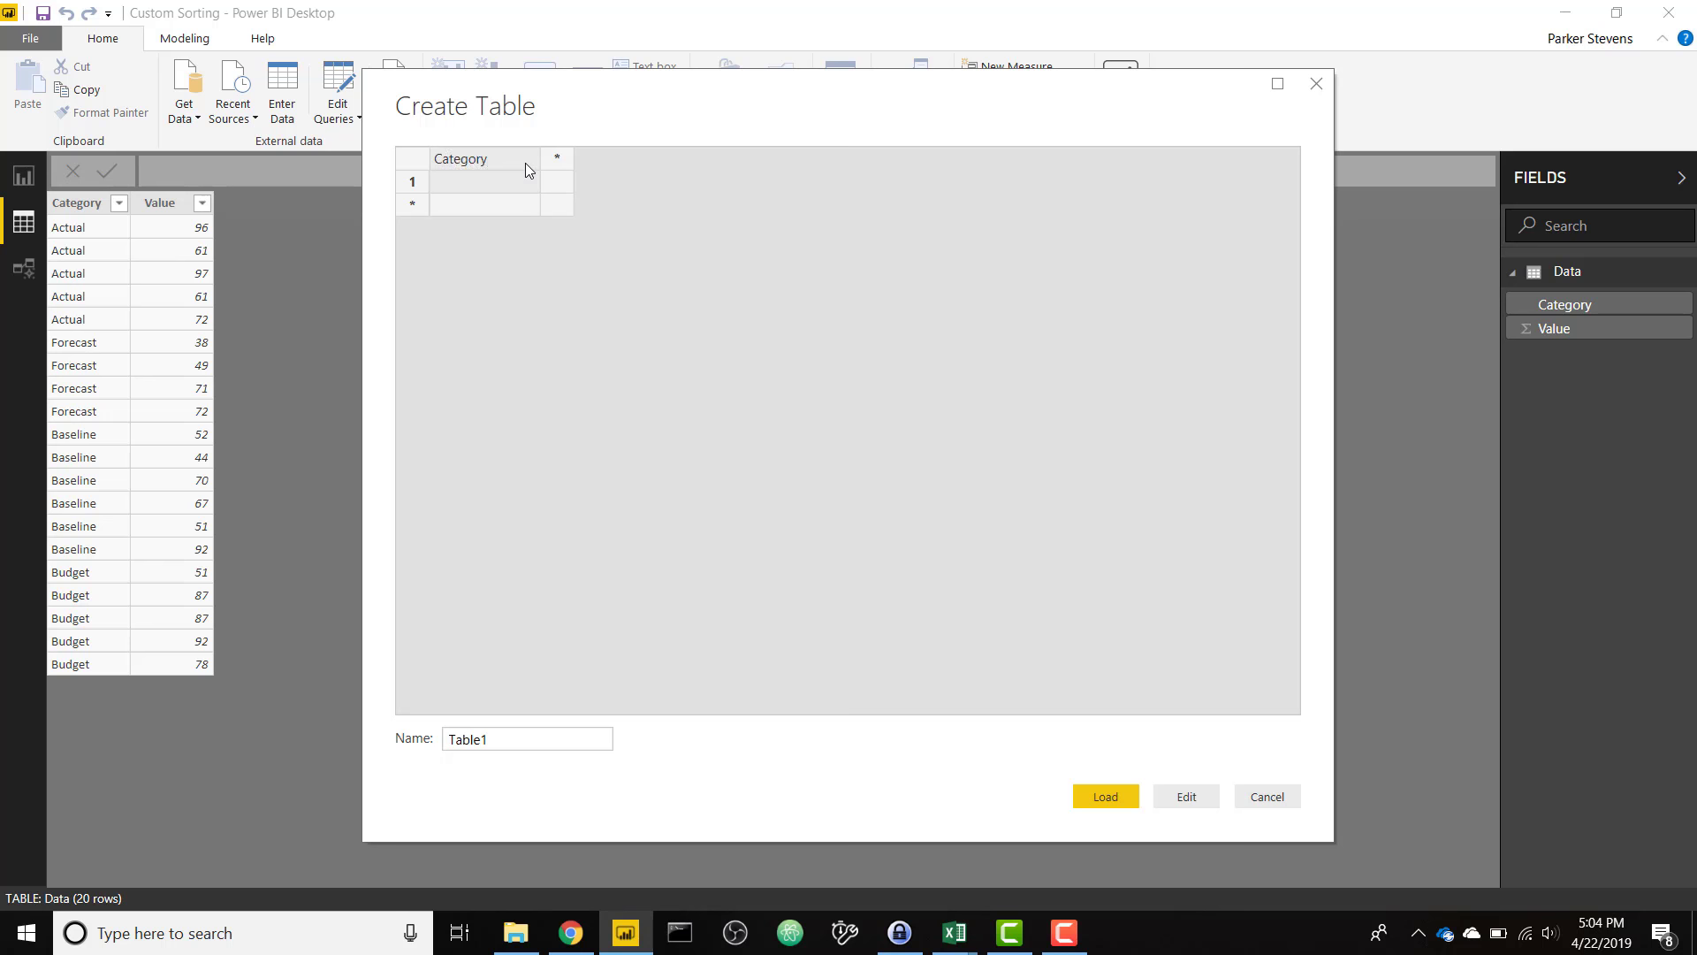
pyautogui.press('Tab')
pyautogui.write('Or')
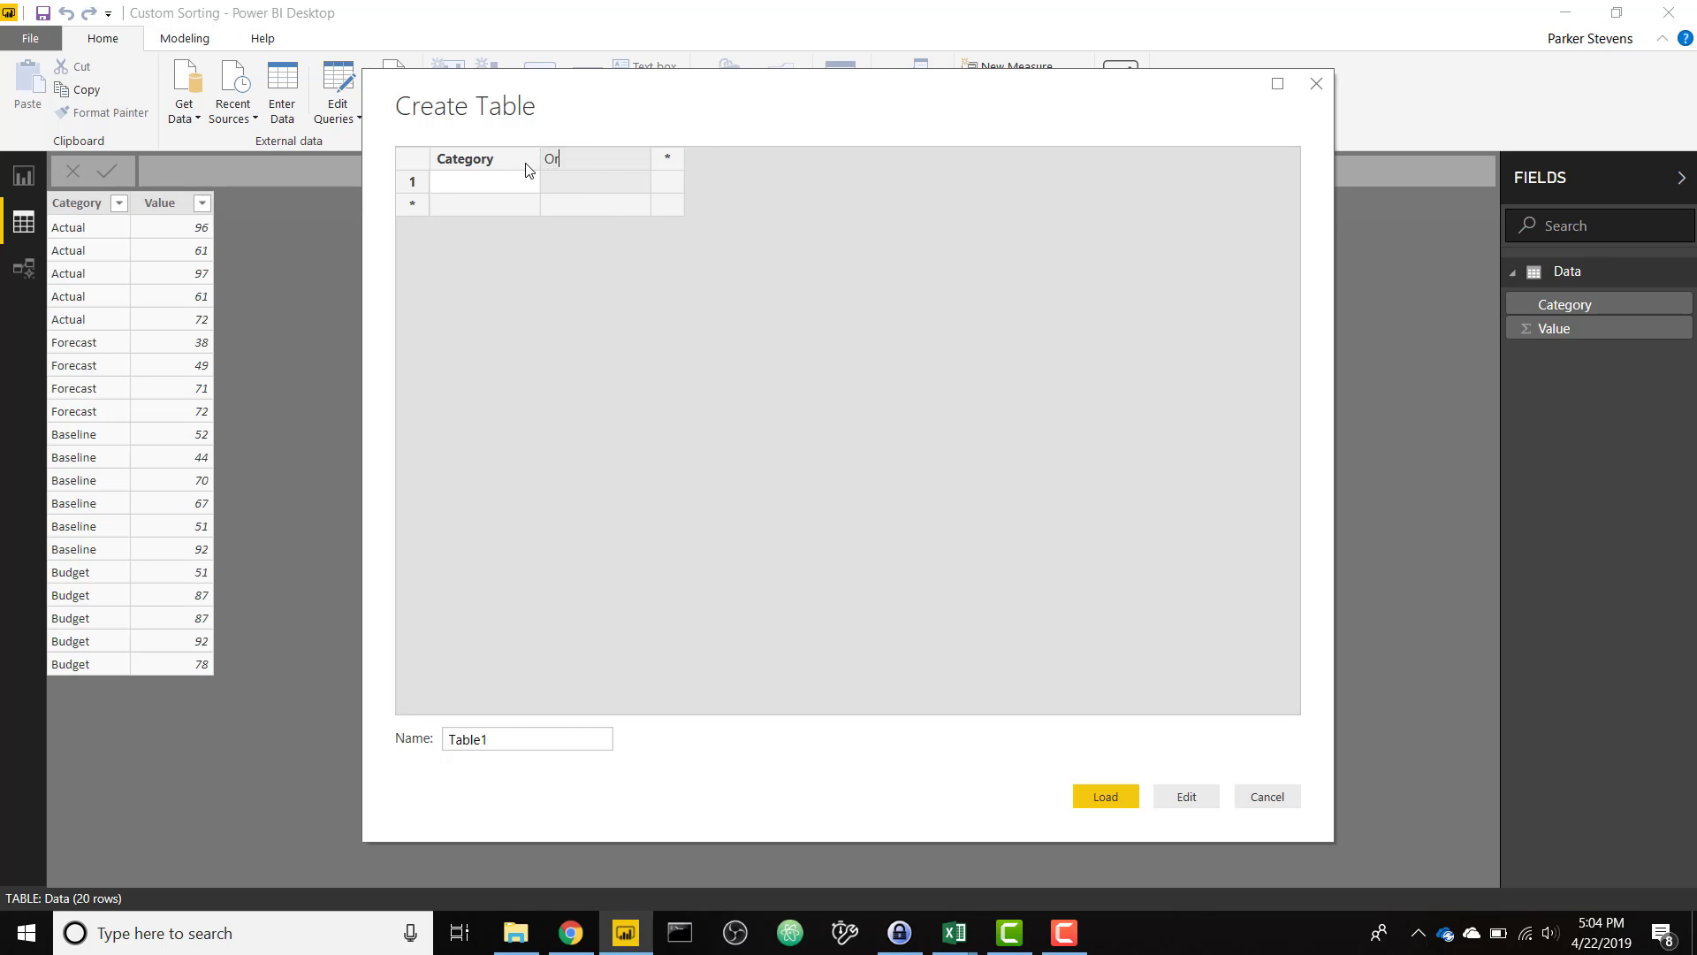
pyautogui.write('der')
pyautogui.press('Return')
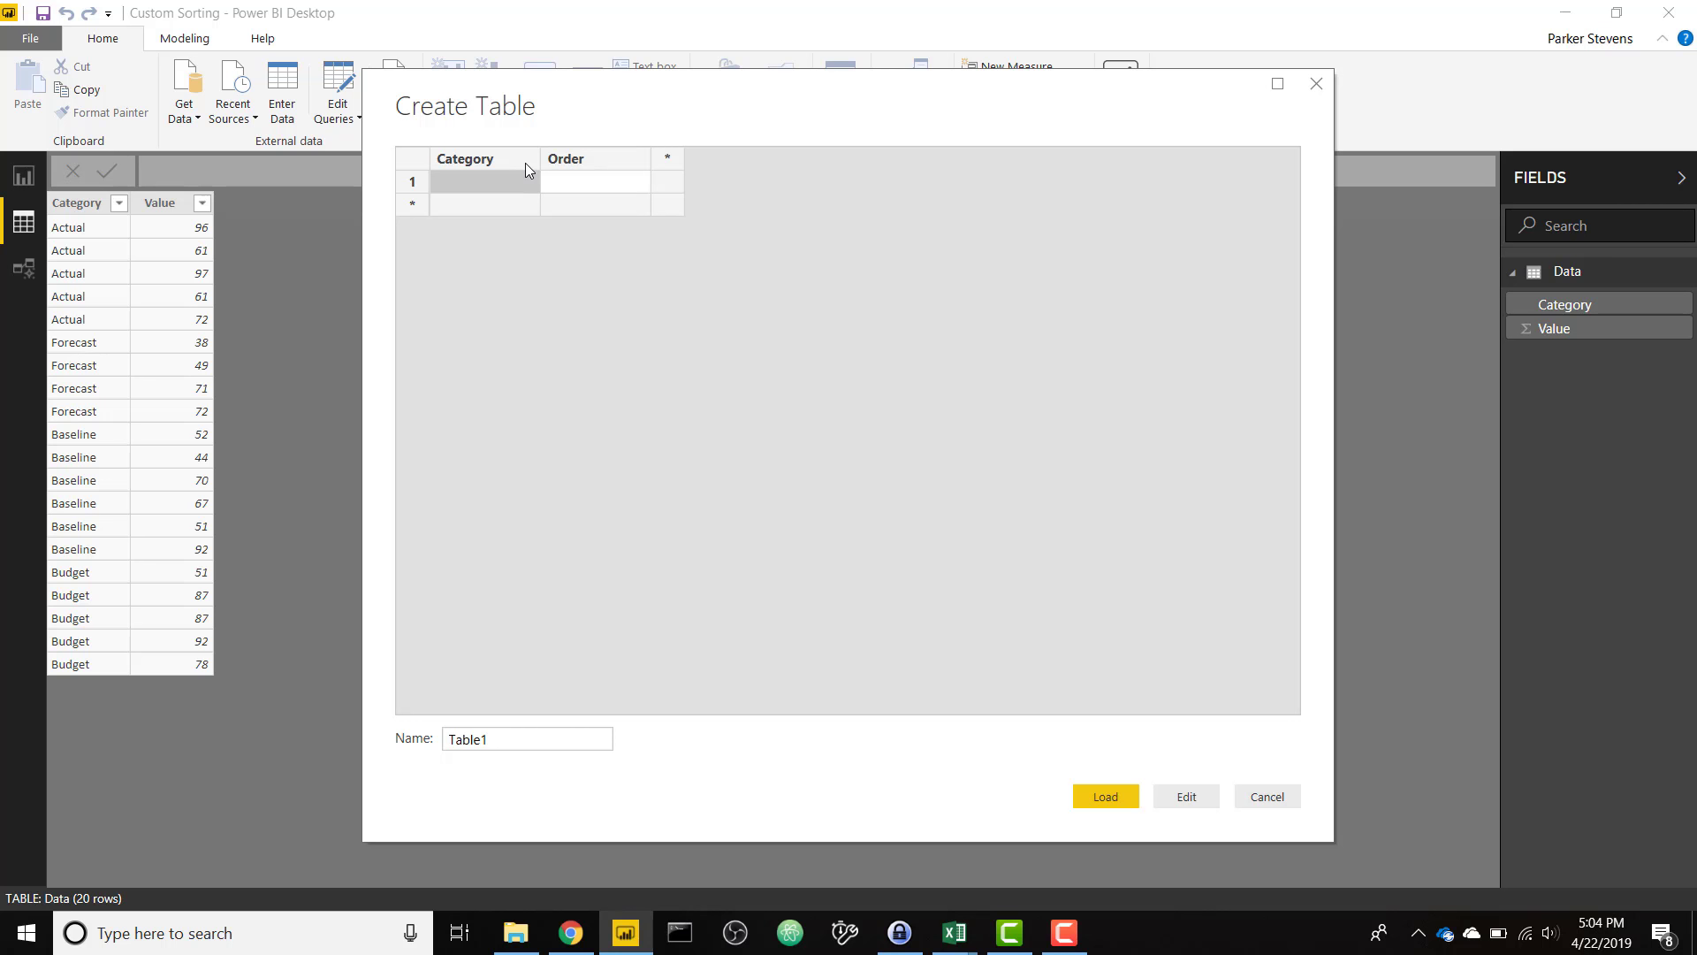
pyautogui.write('B')
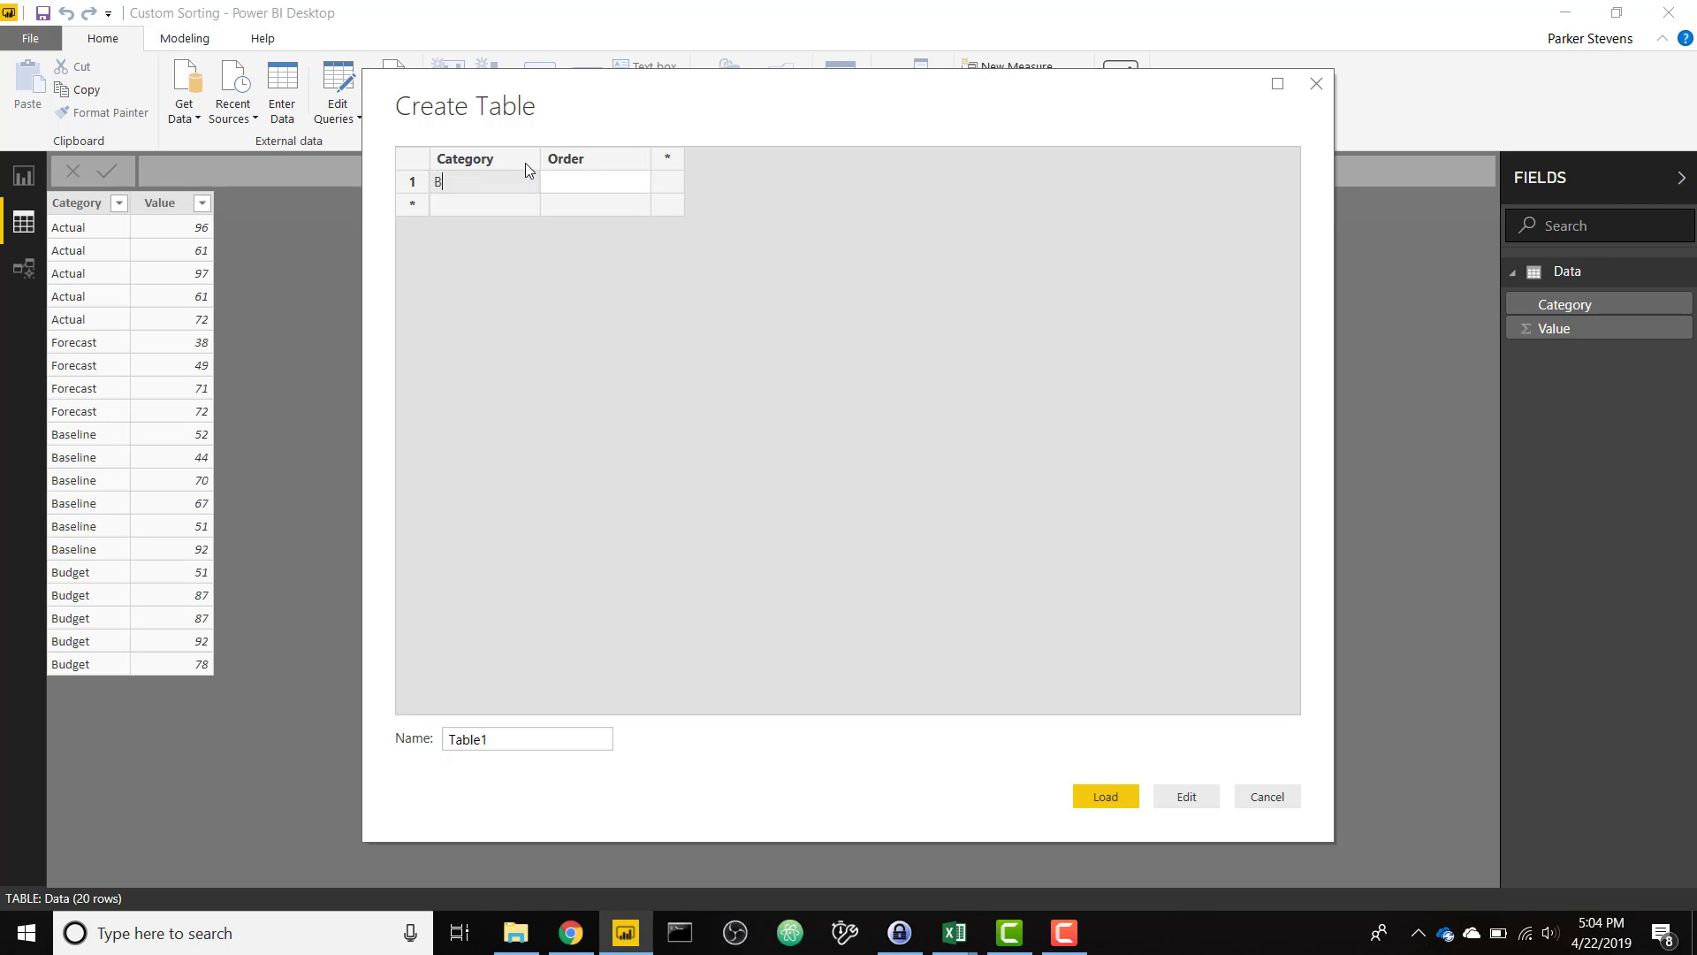
pyautogui.write('Baseline')
pyautogui.press('Return')
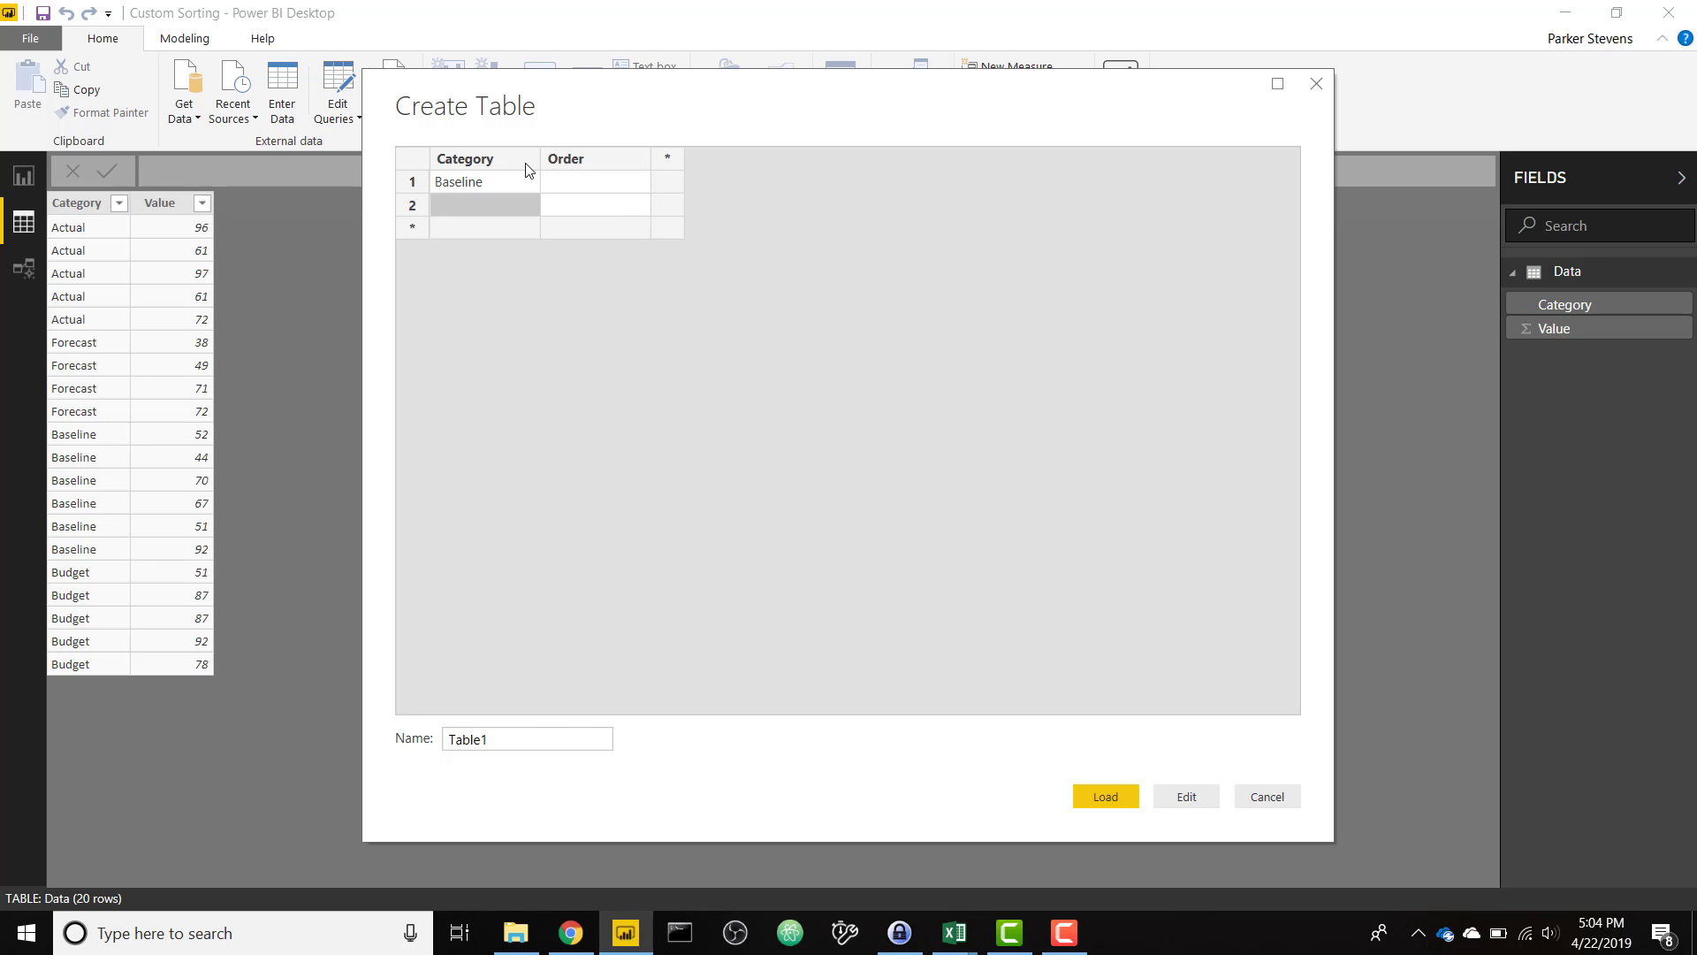
pyautogui.write('Bud')
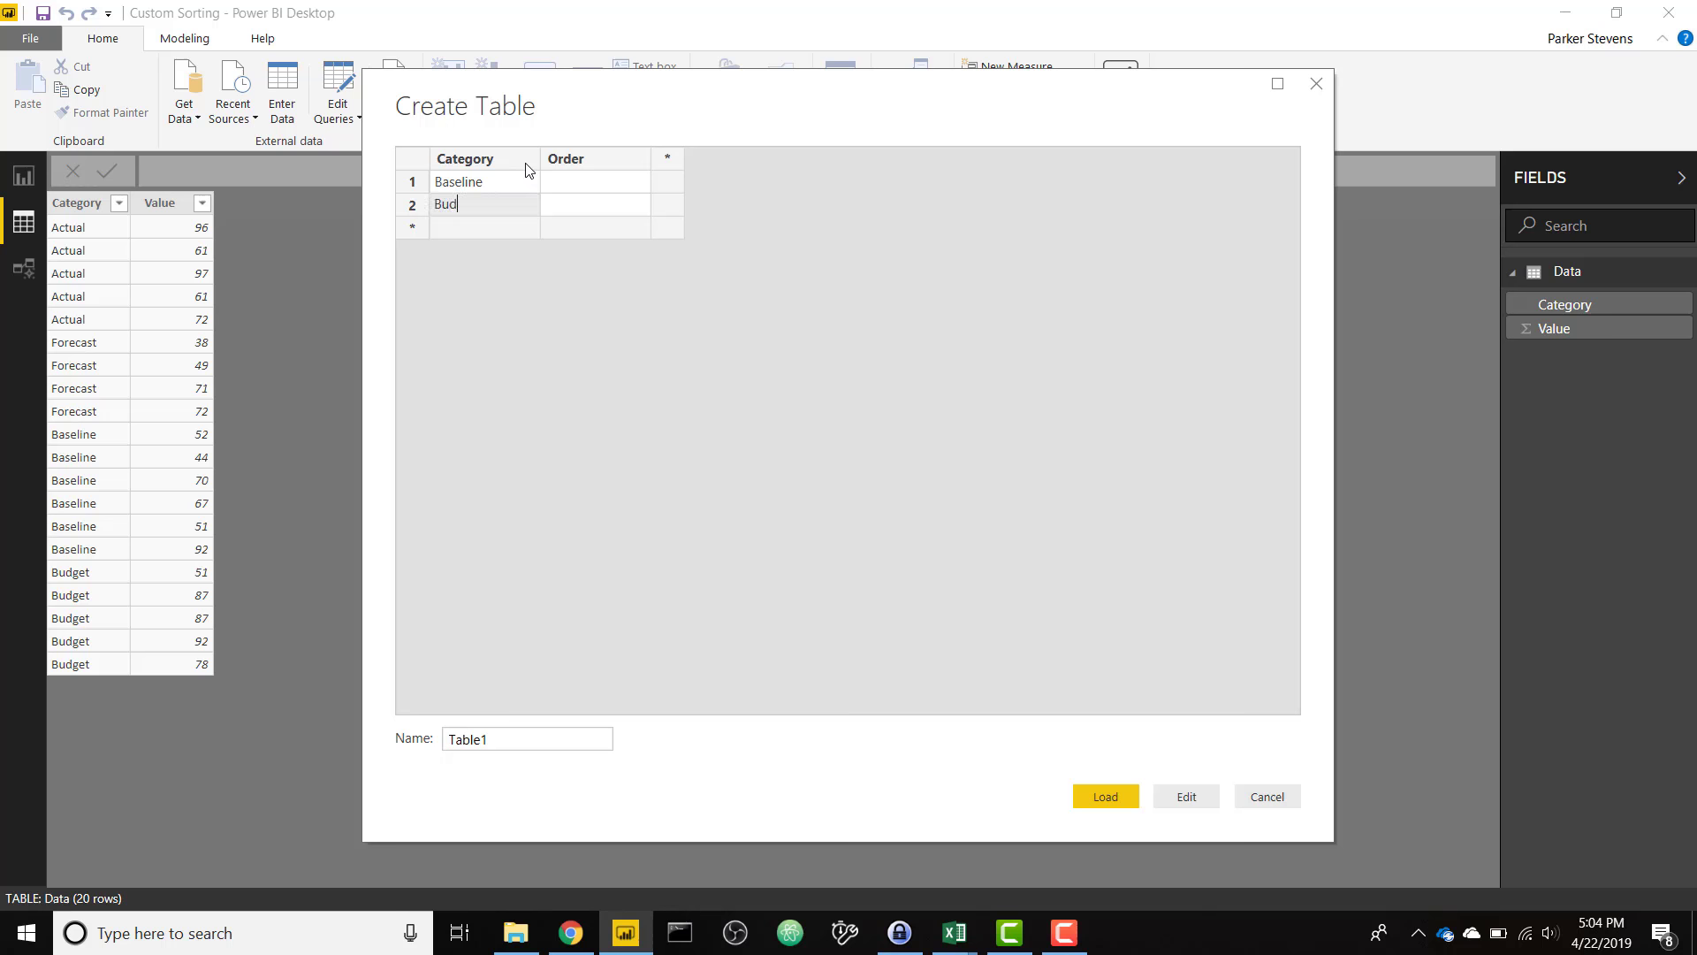
pyautogui.write('egeget')
pyautogui.press('Return')
pyautogui.write('Ac')
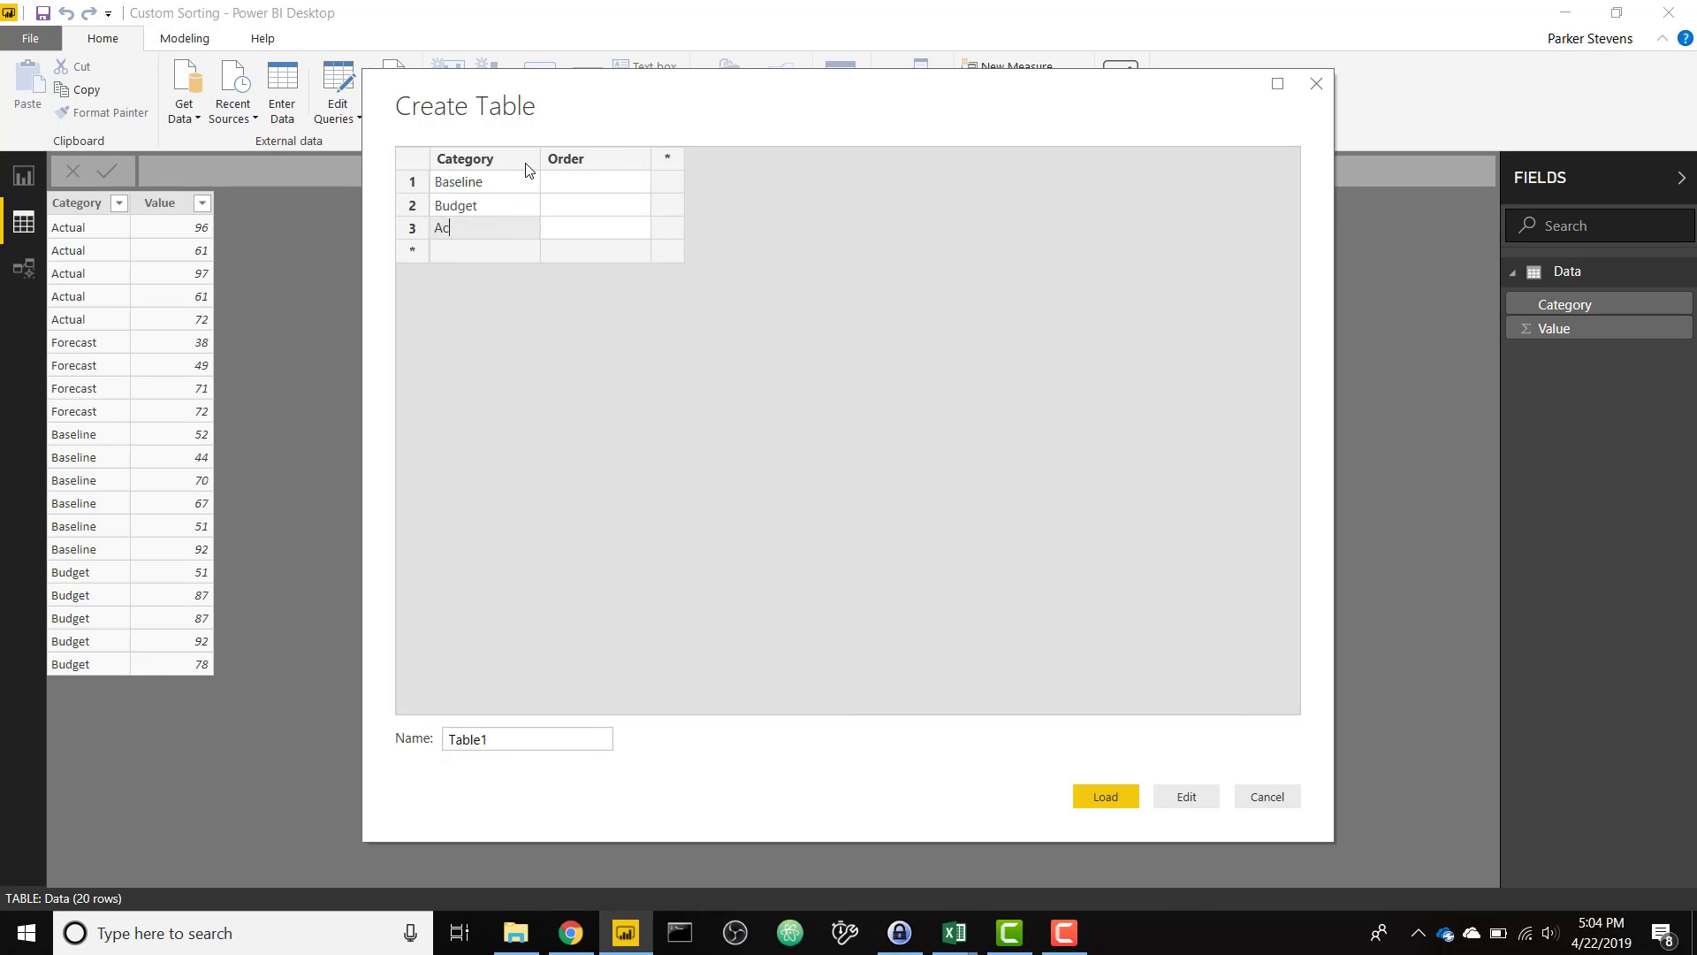
pyautogui.write('tual')
pyautogui.press('Return')
pyautogui.write('Fore')
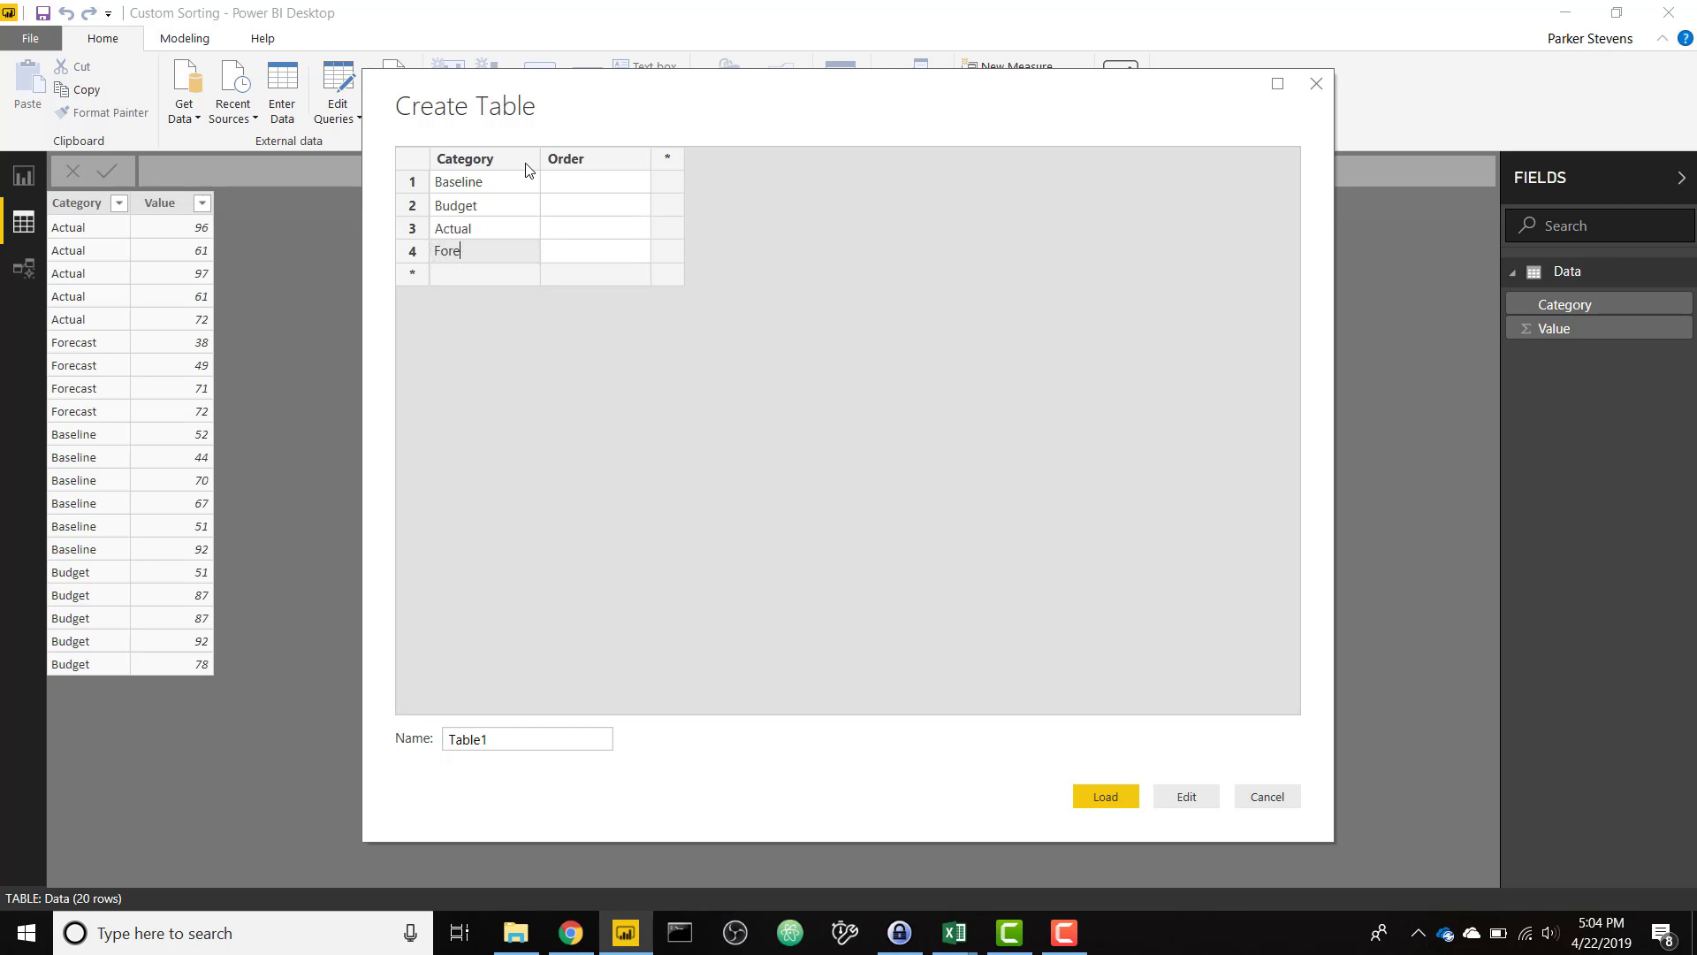
pyautogui.write('cas')
# Add Forecast, fill Order values 1 to 4, and select the default name to replace with Sort Order.
pyautogui.press('Tab')
pyautogui.press('Up')
pyautogui.press('Up')
pyautogui.press('Up')
pyautogui.write('1')
pyautogui.press('Return')
pyautogui.write('2')
pyautogui.press('Return')
pyautogui.write('3')
pyautogui.press('Return')
pyautogui.write('4')
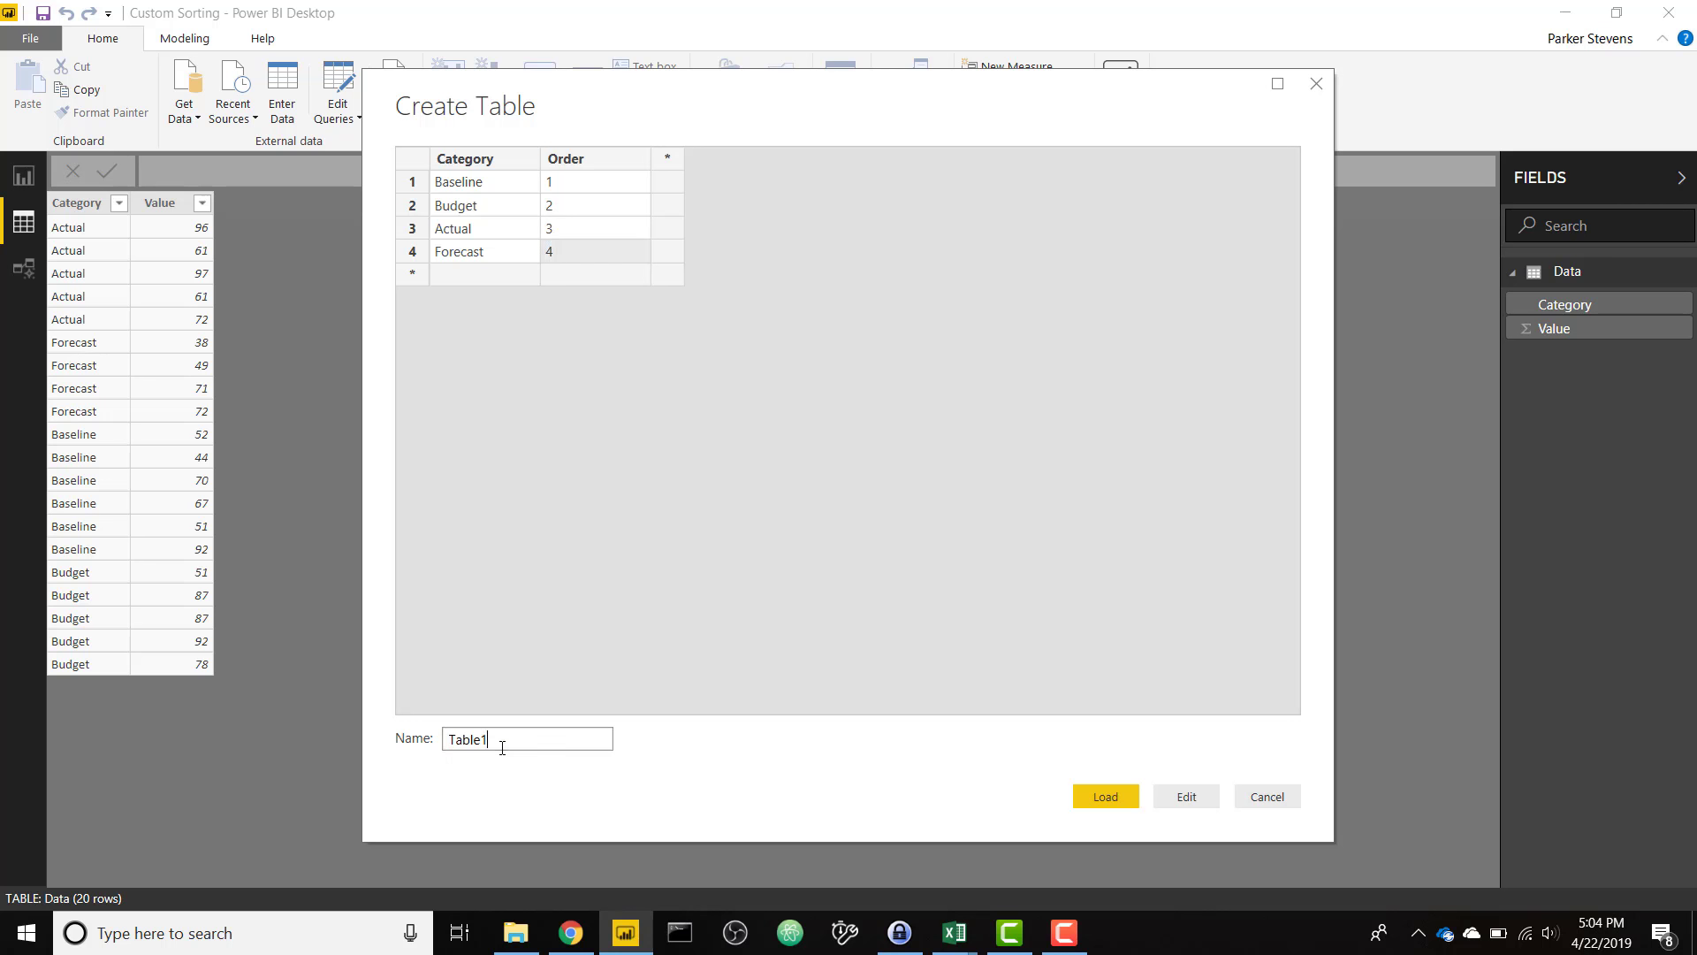
pyautogui.moveTo(503, 739); pyautogui.dragTo(399, 740)
pyautogui.write('Sort Order')
# Load Sort Order, check its Category relationship to Data in Model view, then return to the report.
pyautogui.click(1103, 796)
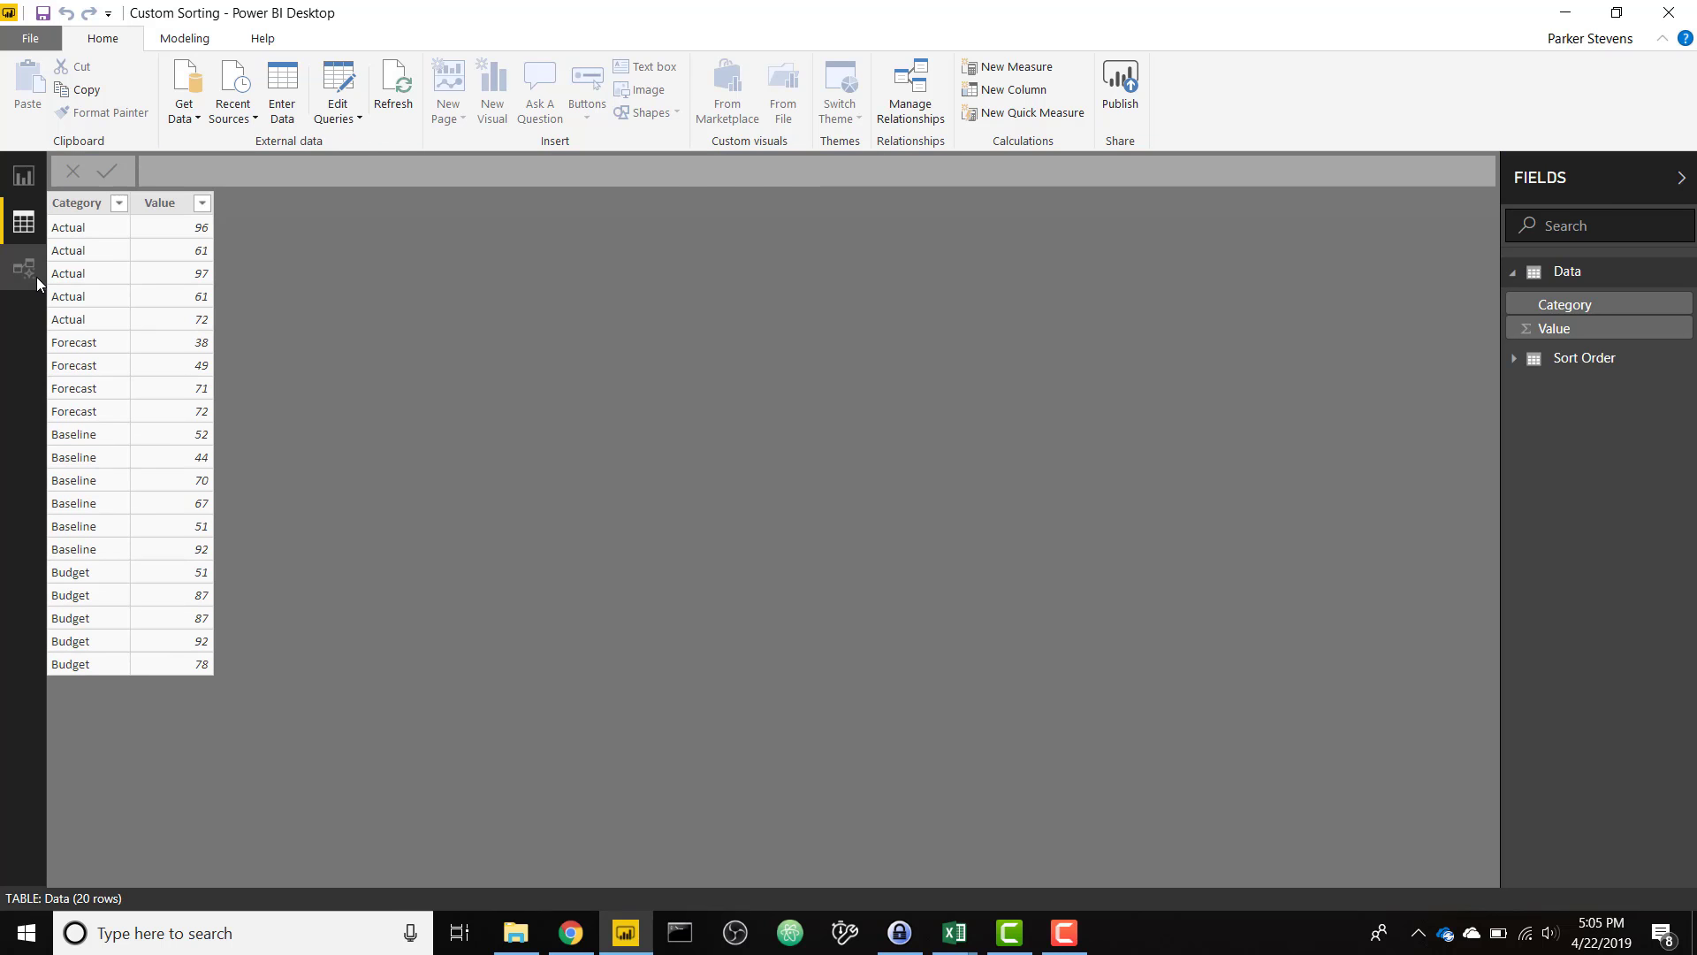
pyautogui.click(35, 277)
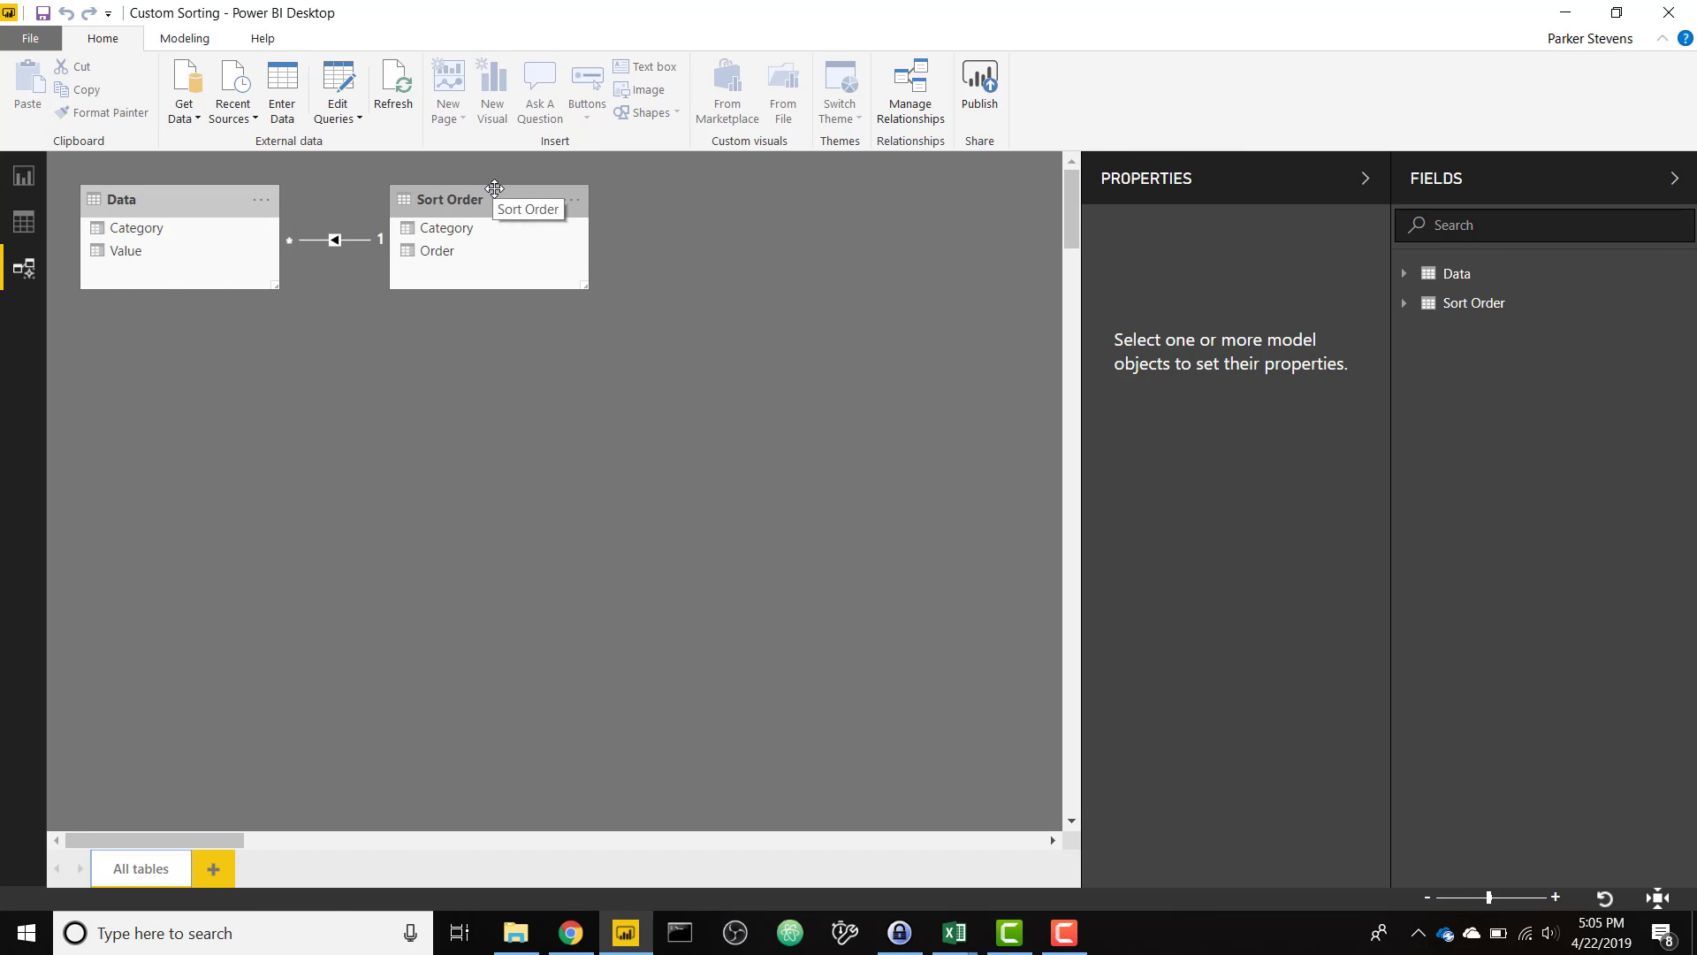
pyautogui.click(347, 244)
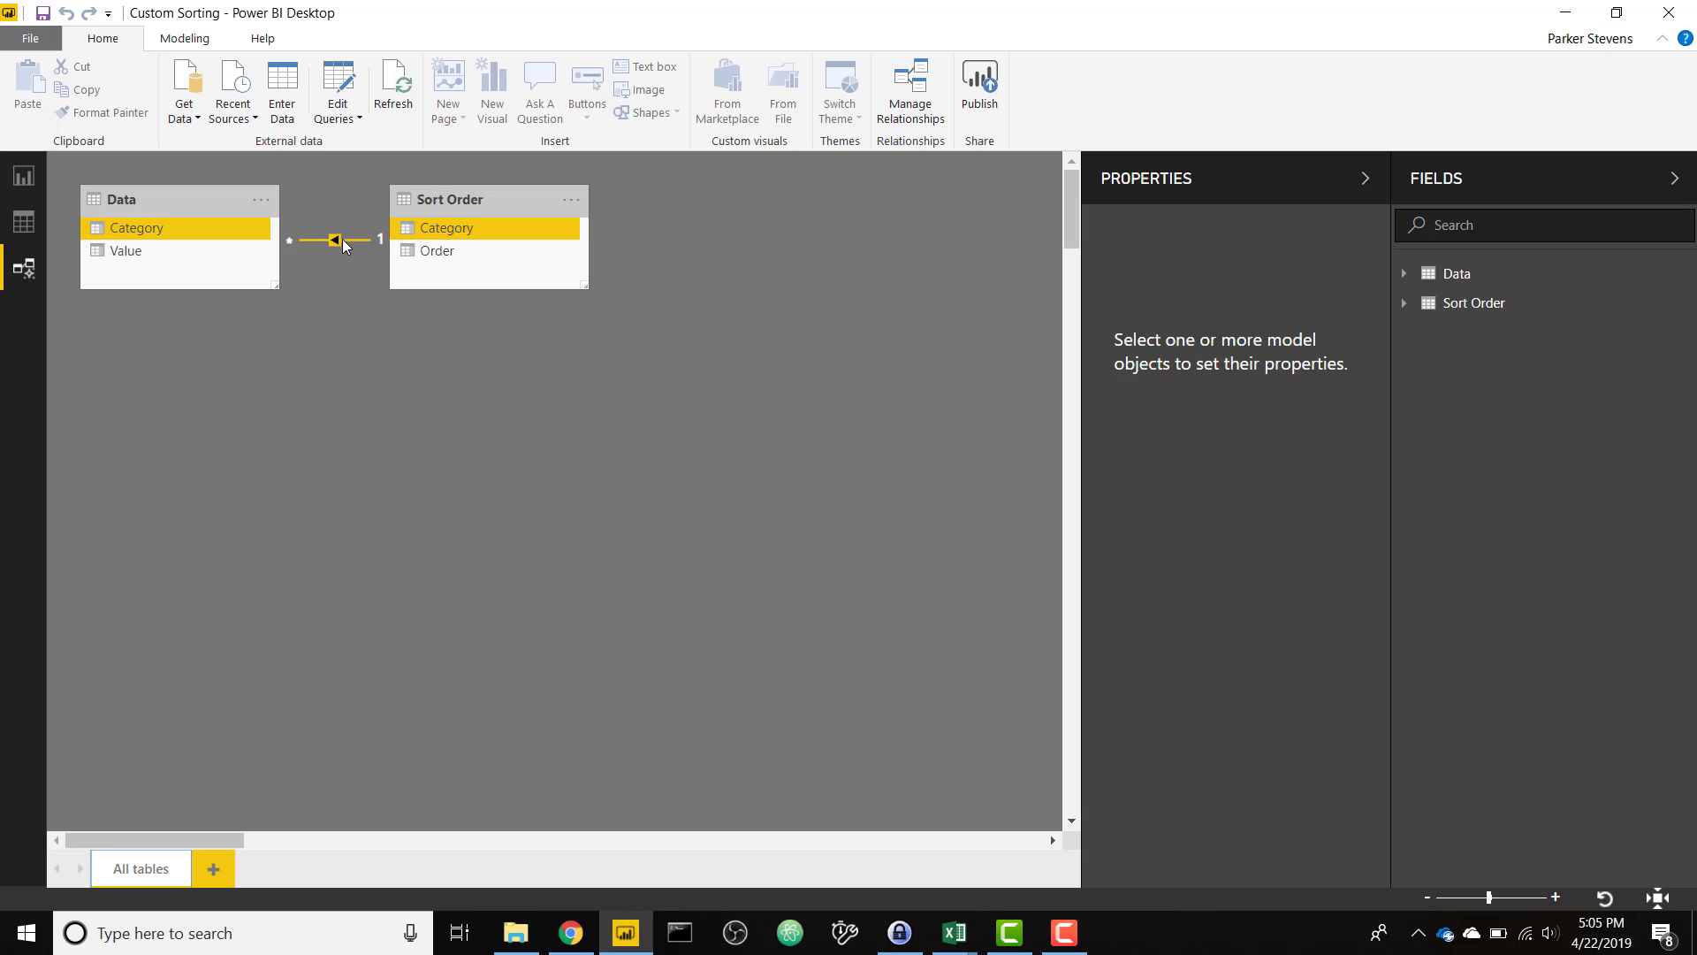
pyautogui.click(664, 465)
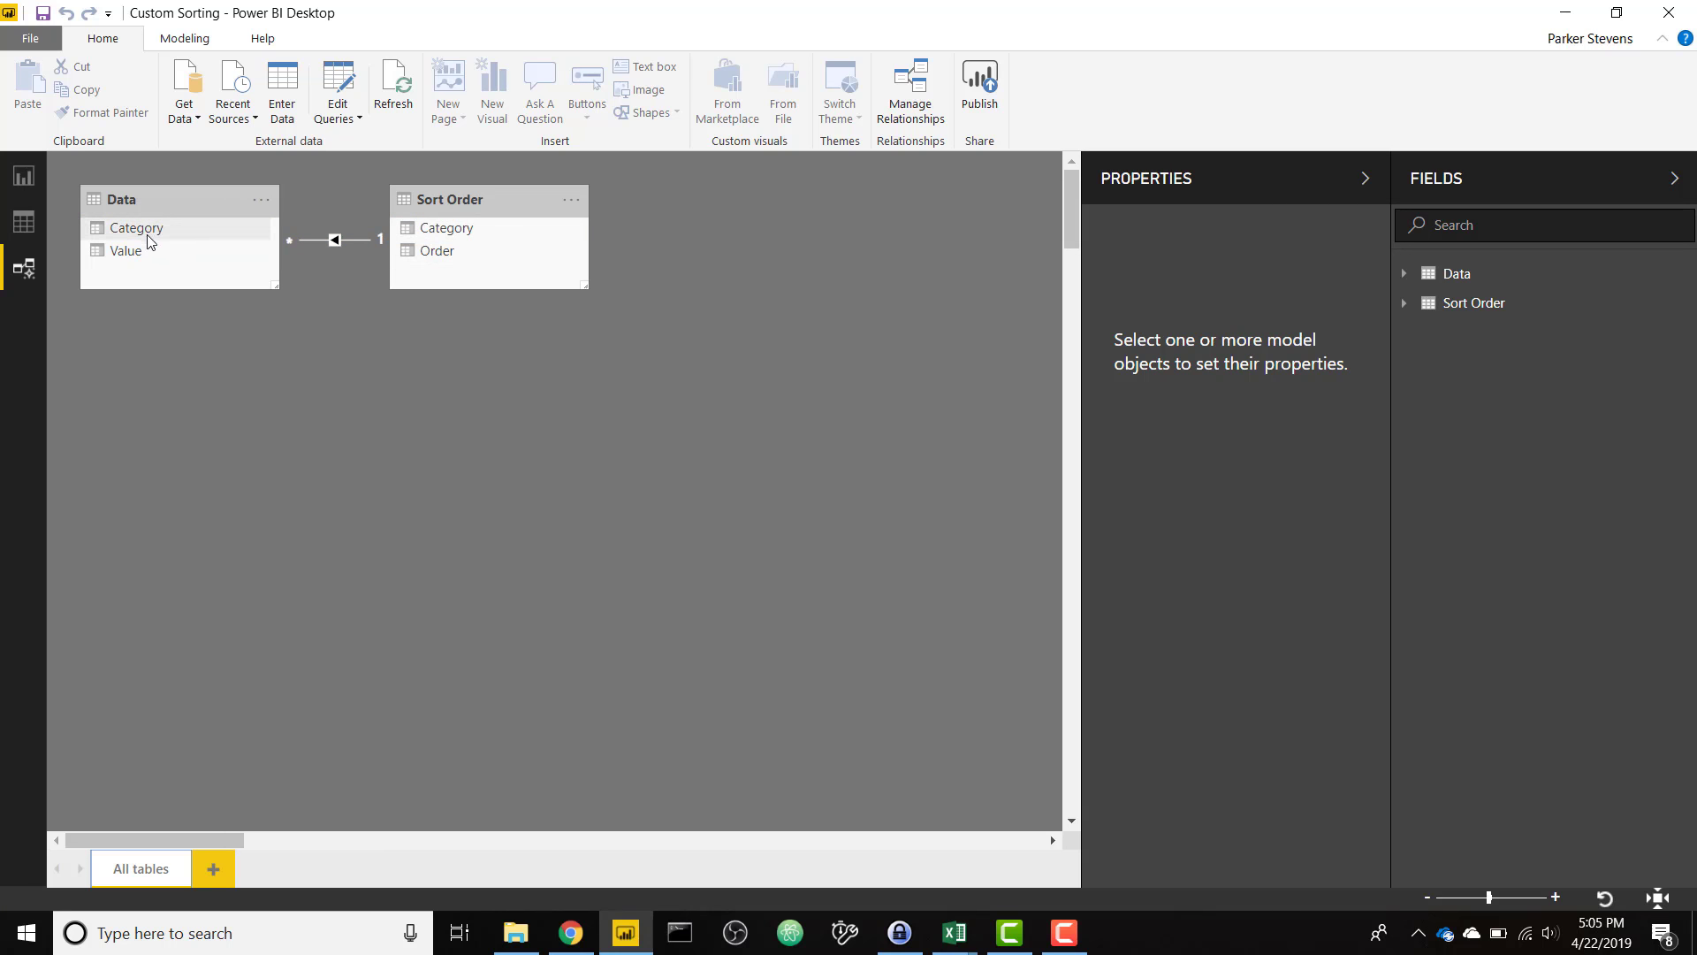
pyautogui.click(25, 179)
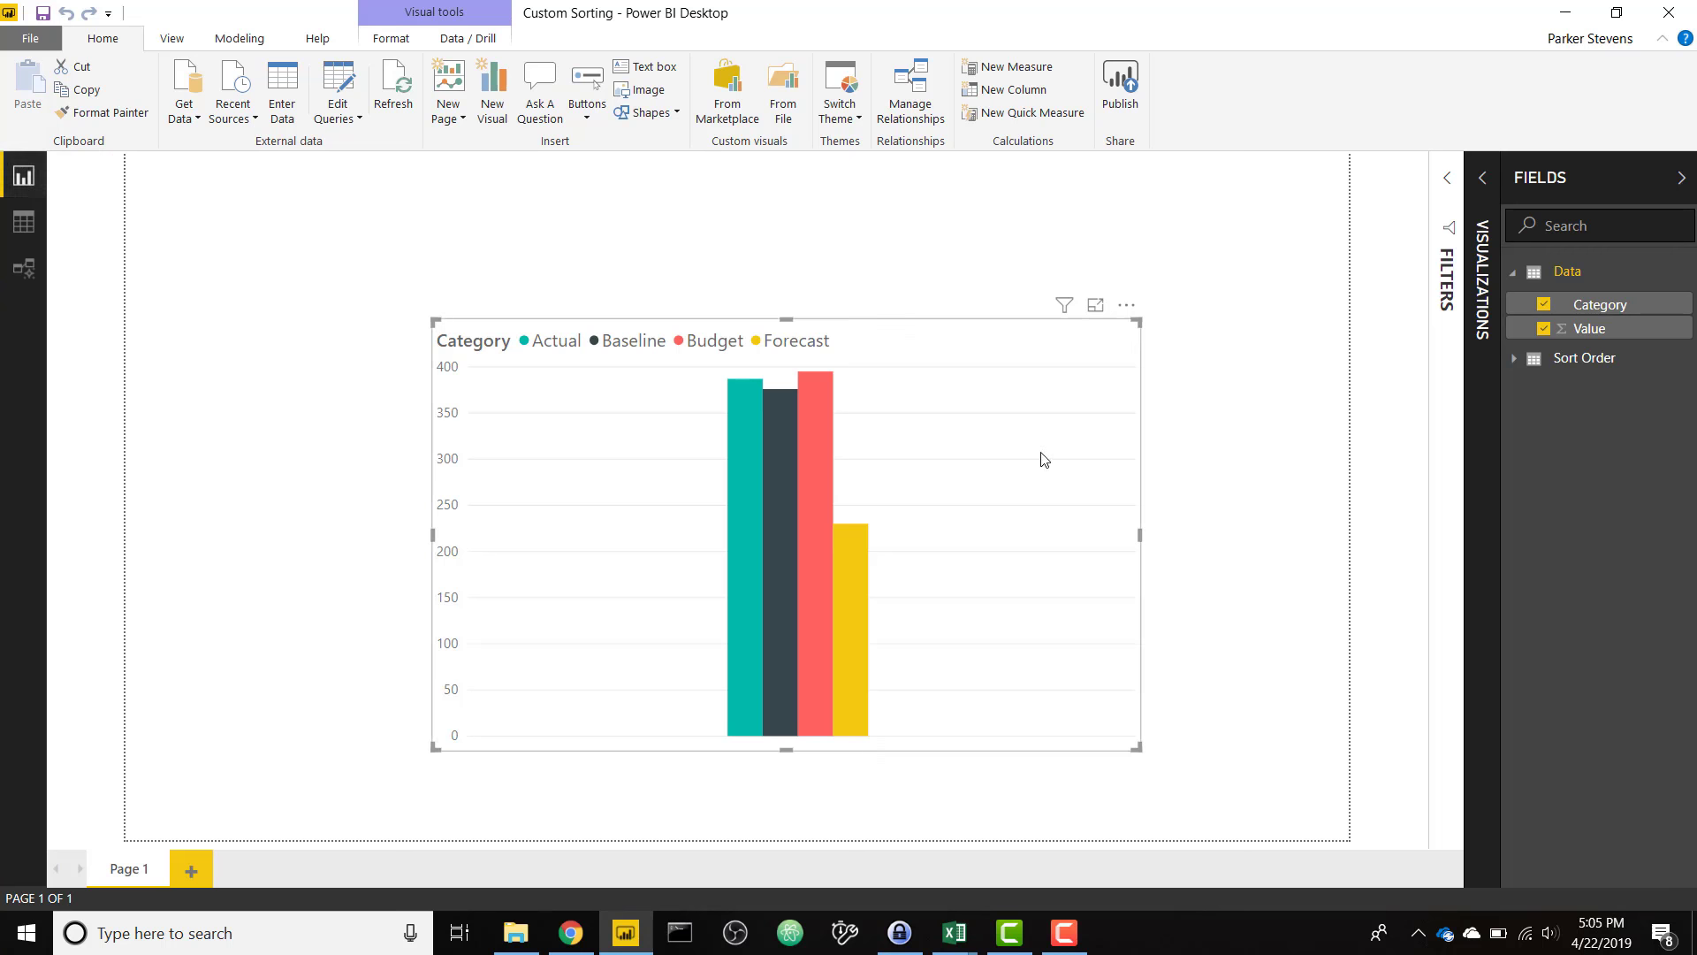
# Sort the Sort Order table's Category column by its Order column, then go back to the report.
pyautogui.click(24, 222)
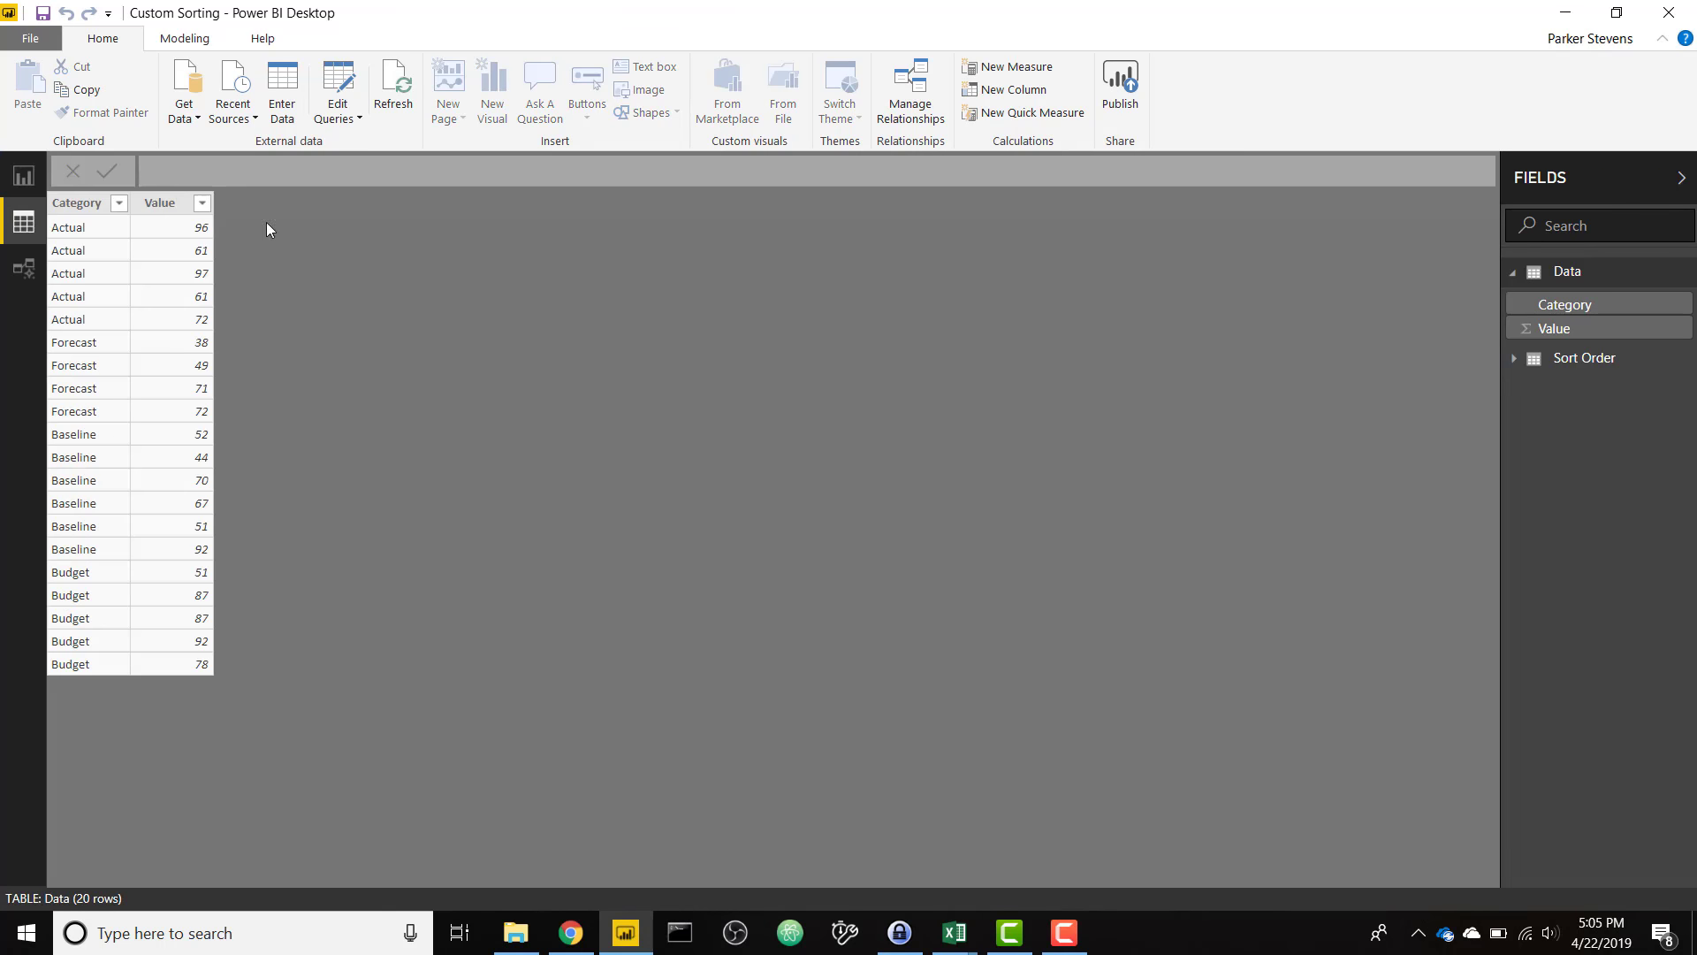
pyautogui.click(1585, 358)
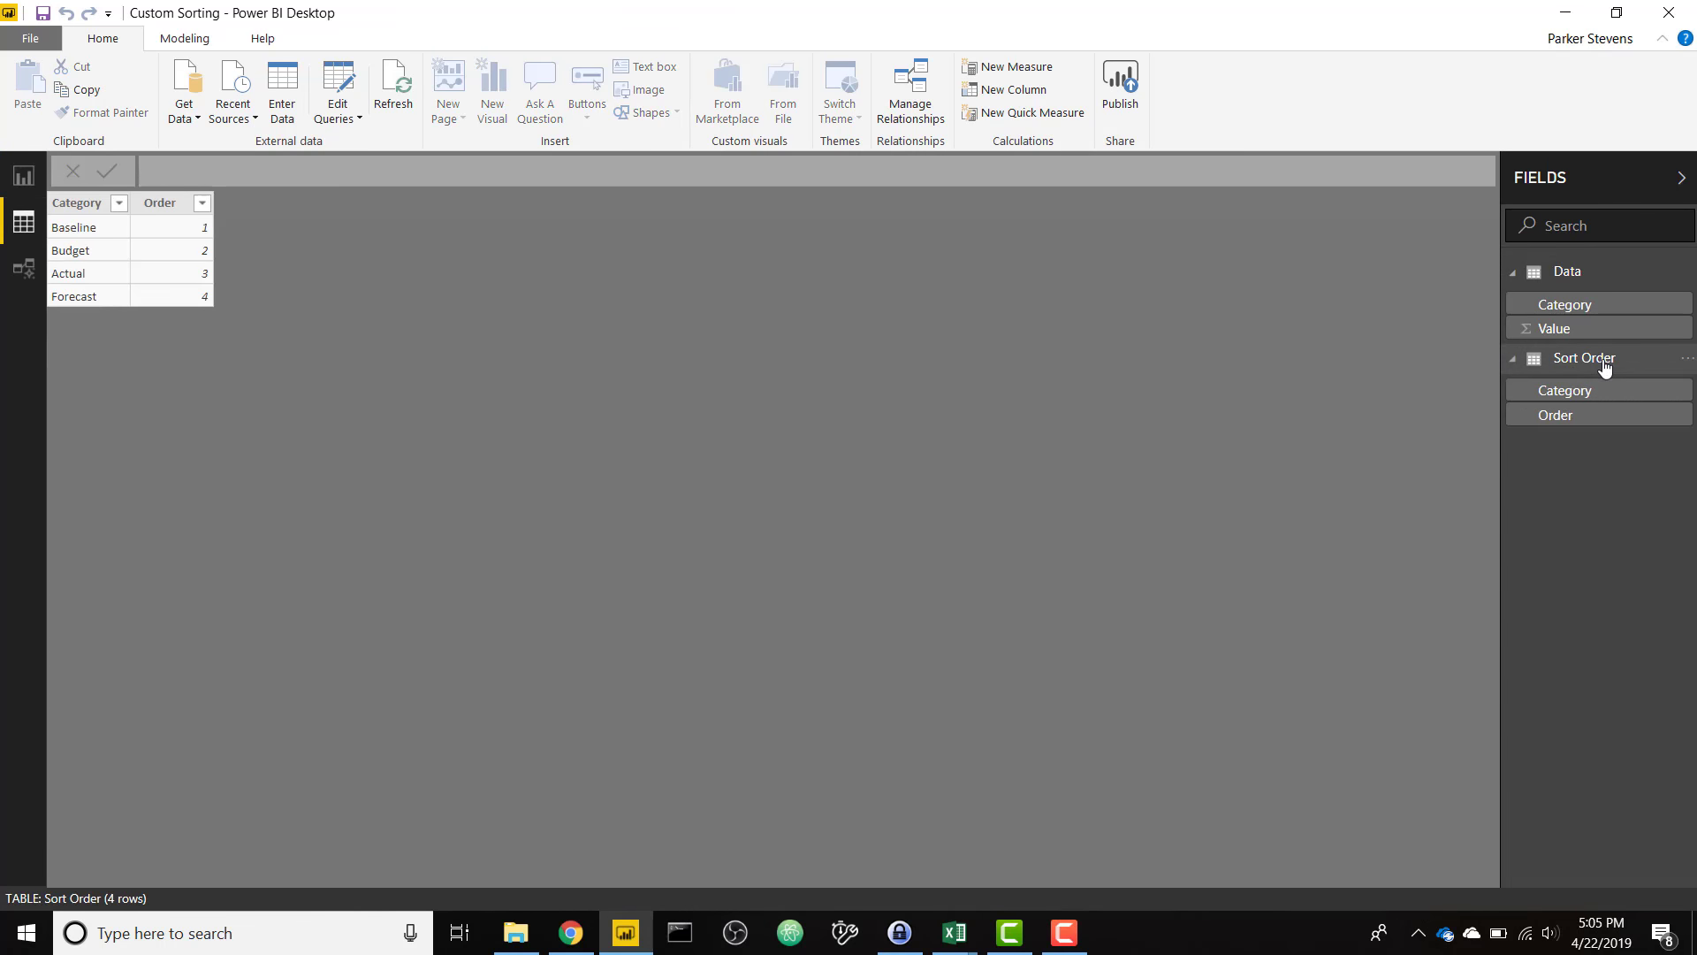
pyautogui.click(79, 203)
pyautogui.click(185, 37)
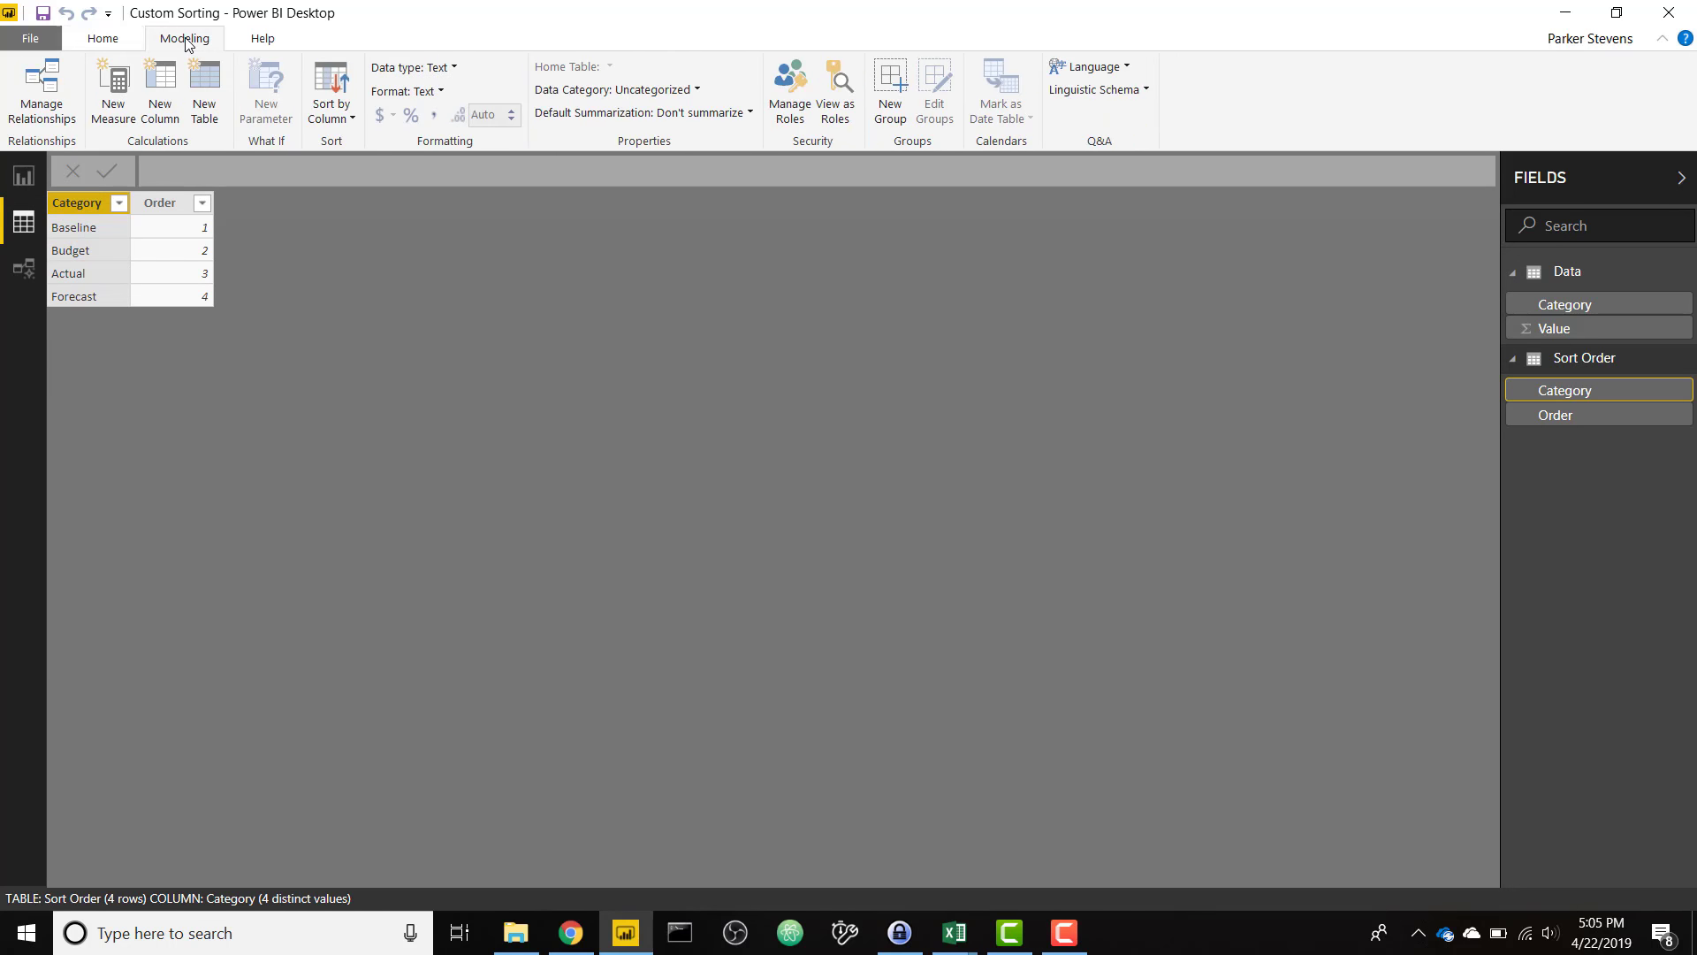
pyautogui.click(337, 117)
pyautogui.click(374, 181)
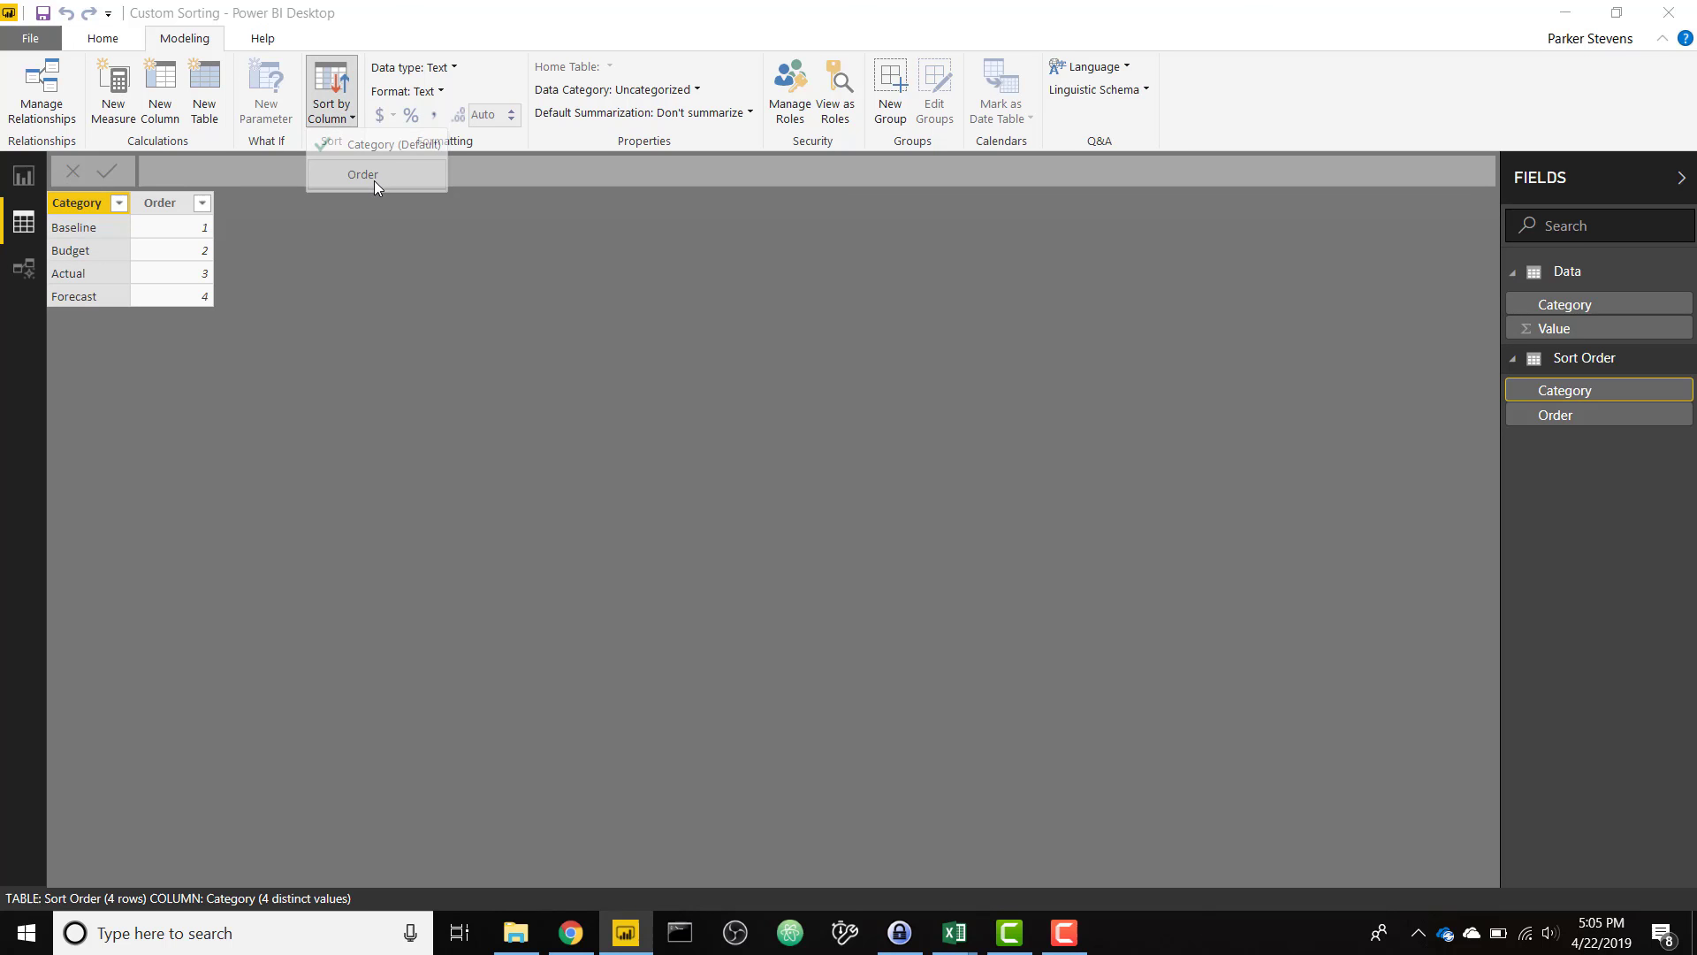
pyautogui.click(22, 176)
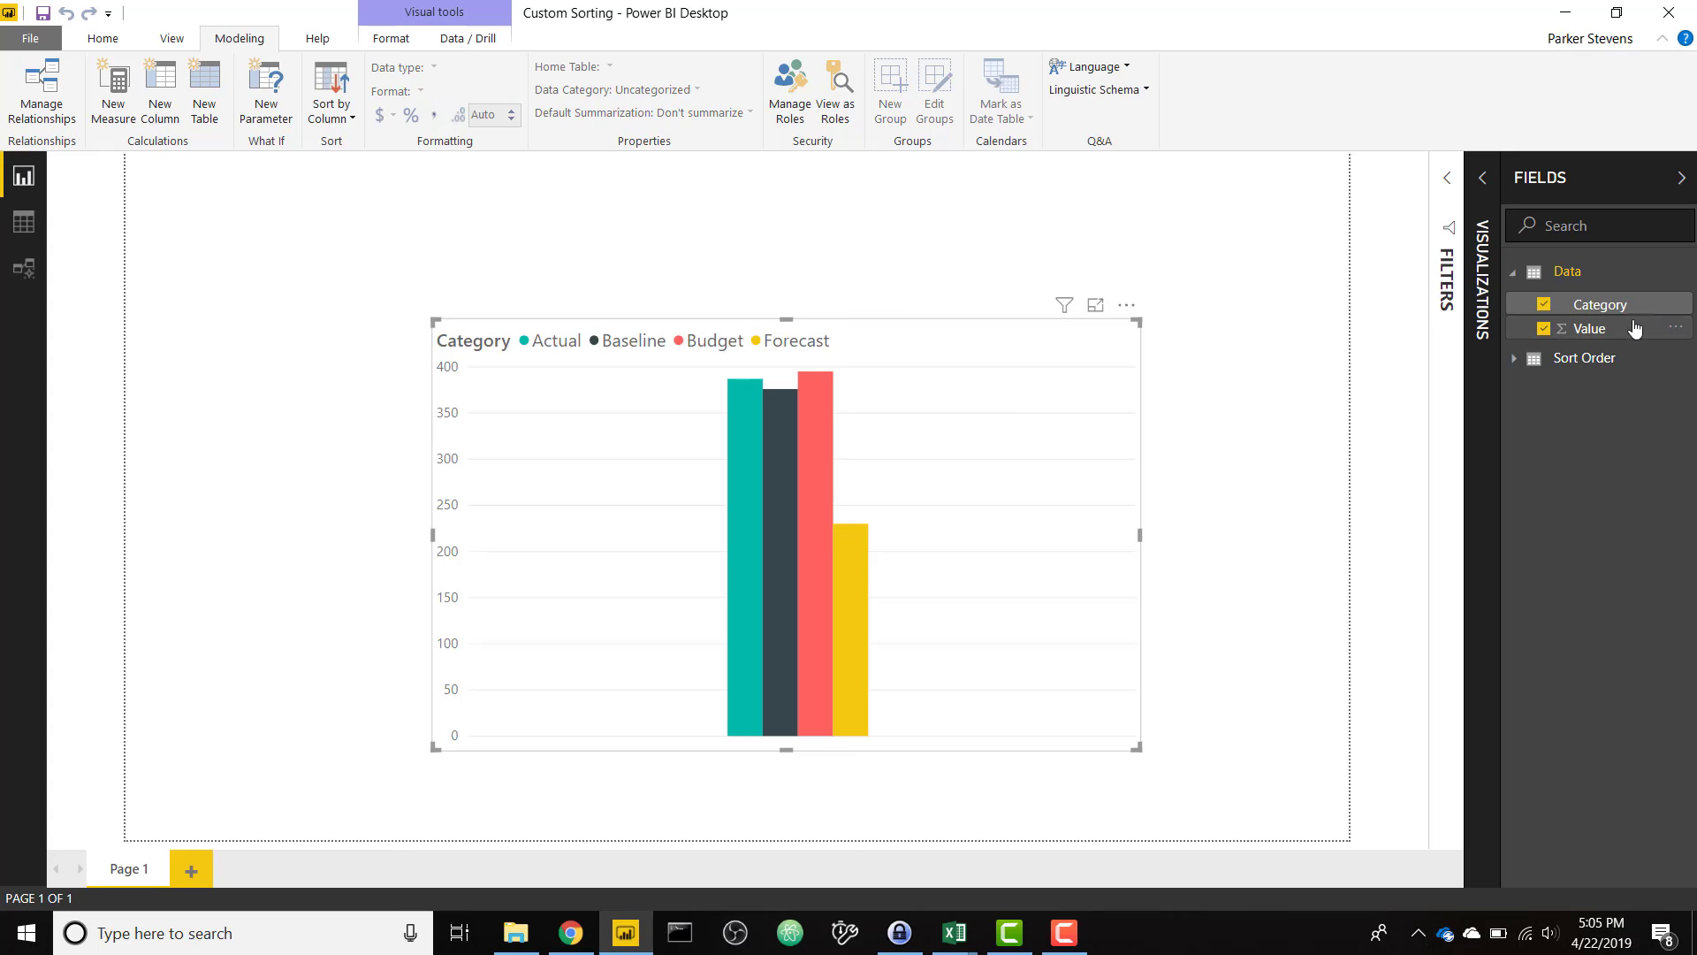
pyautogui.moveTo(1565, 306)
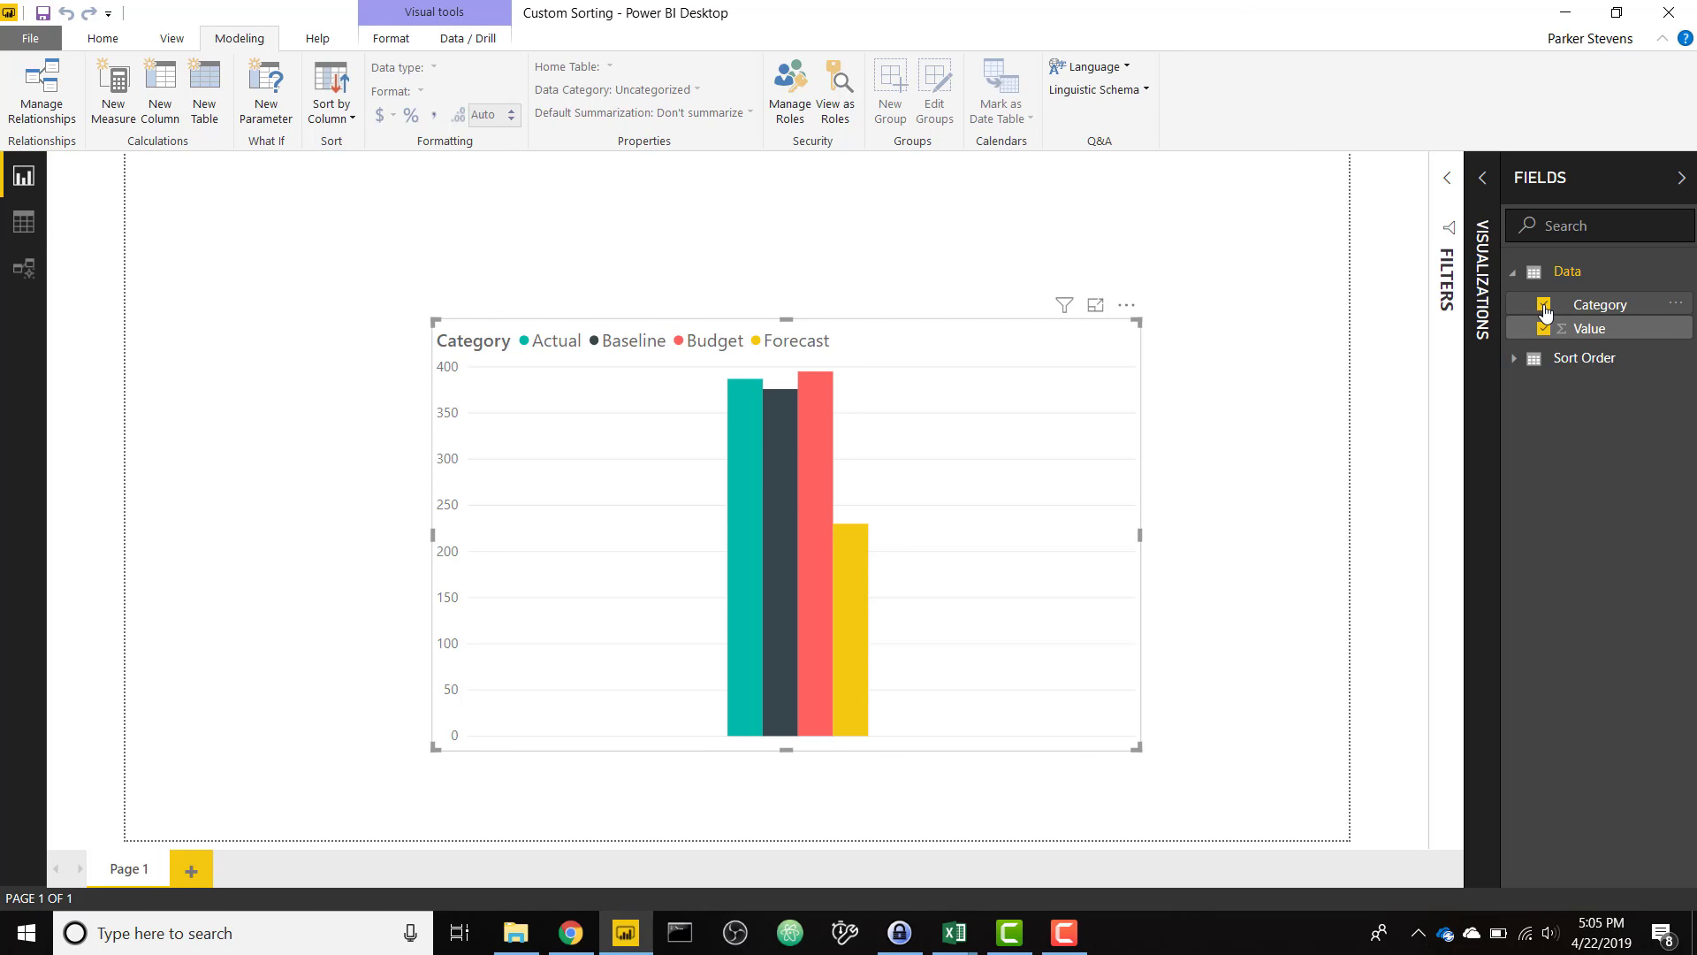
# Replace Data's Category with Sort Order's Category on the axis, briefly trying it as legend.
pyautogui.click(1545, 306)
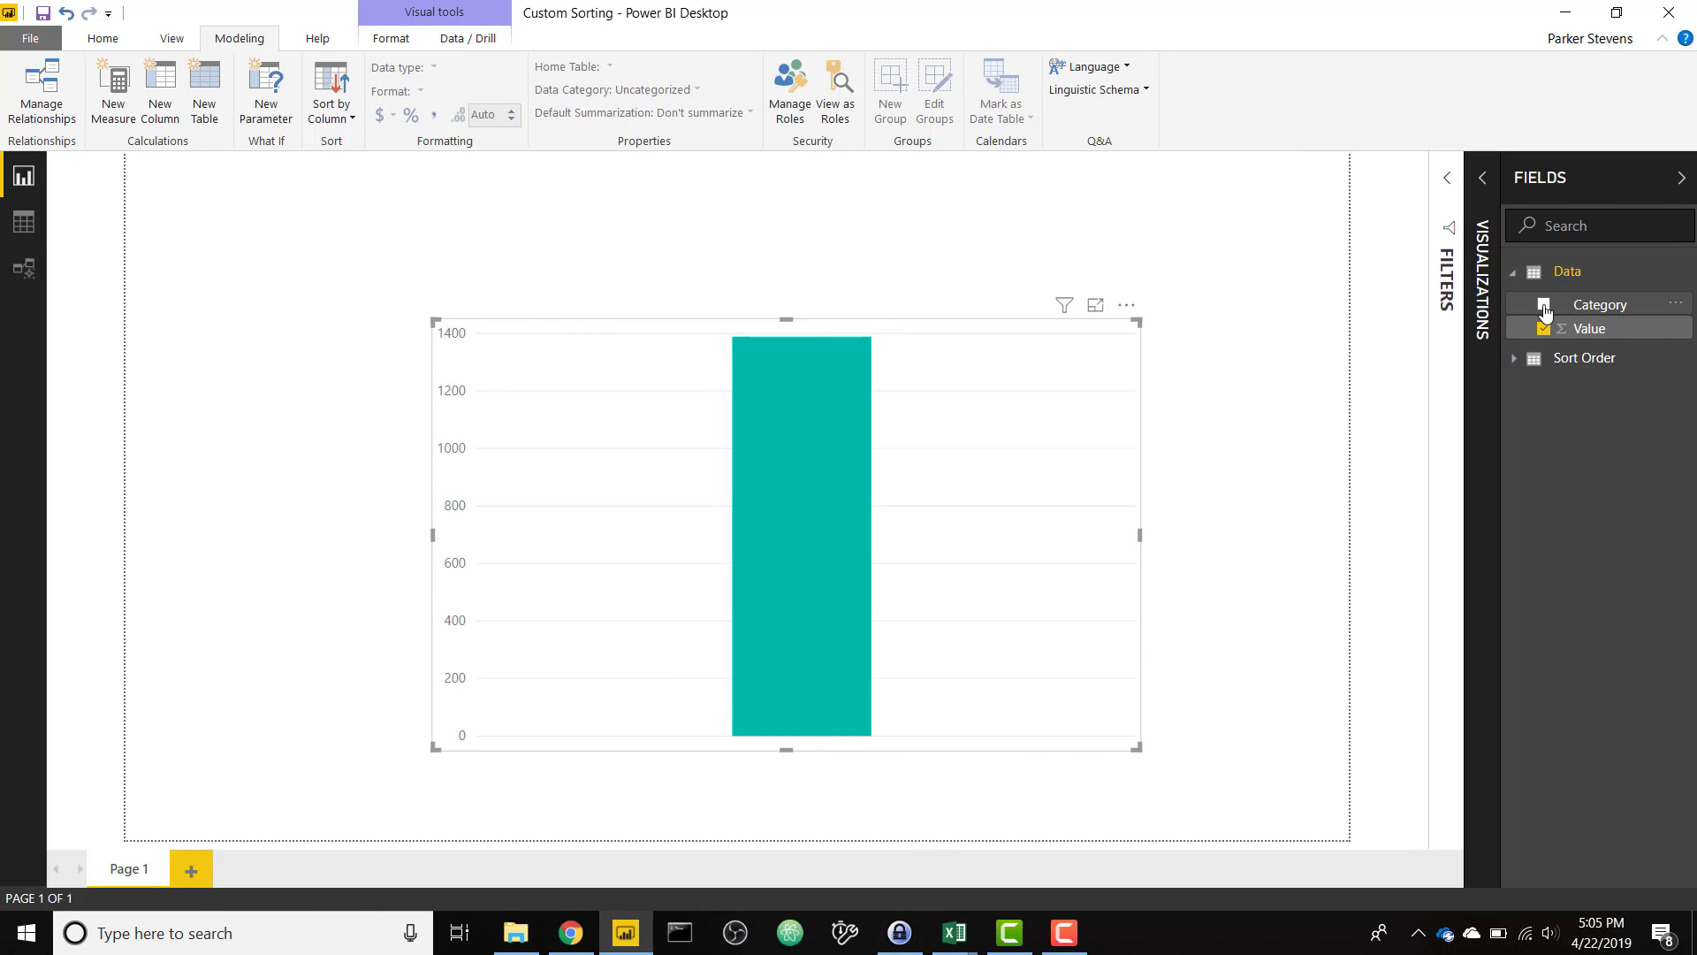
pyautogui.click(1568, 359)
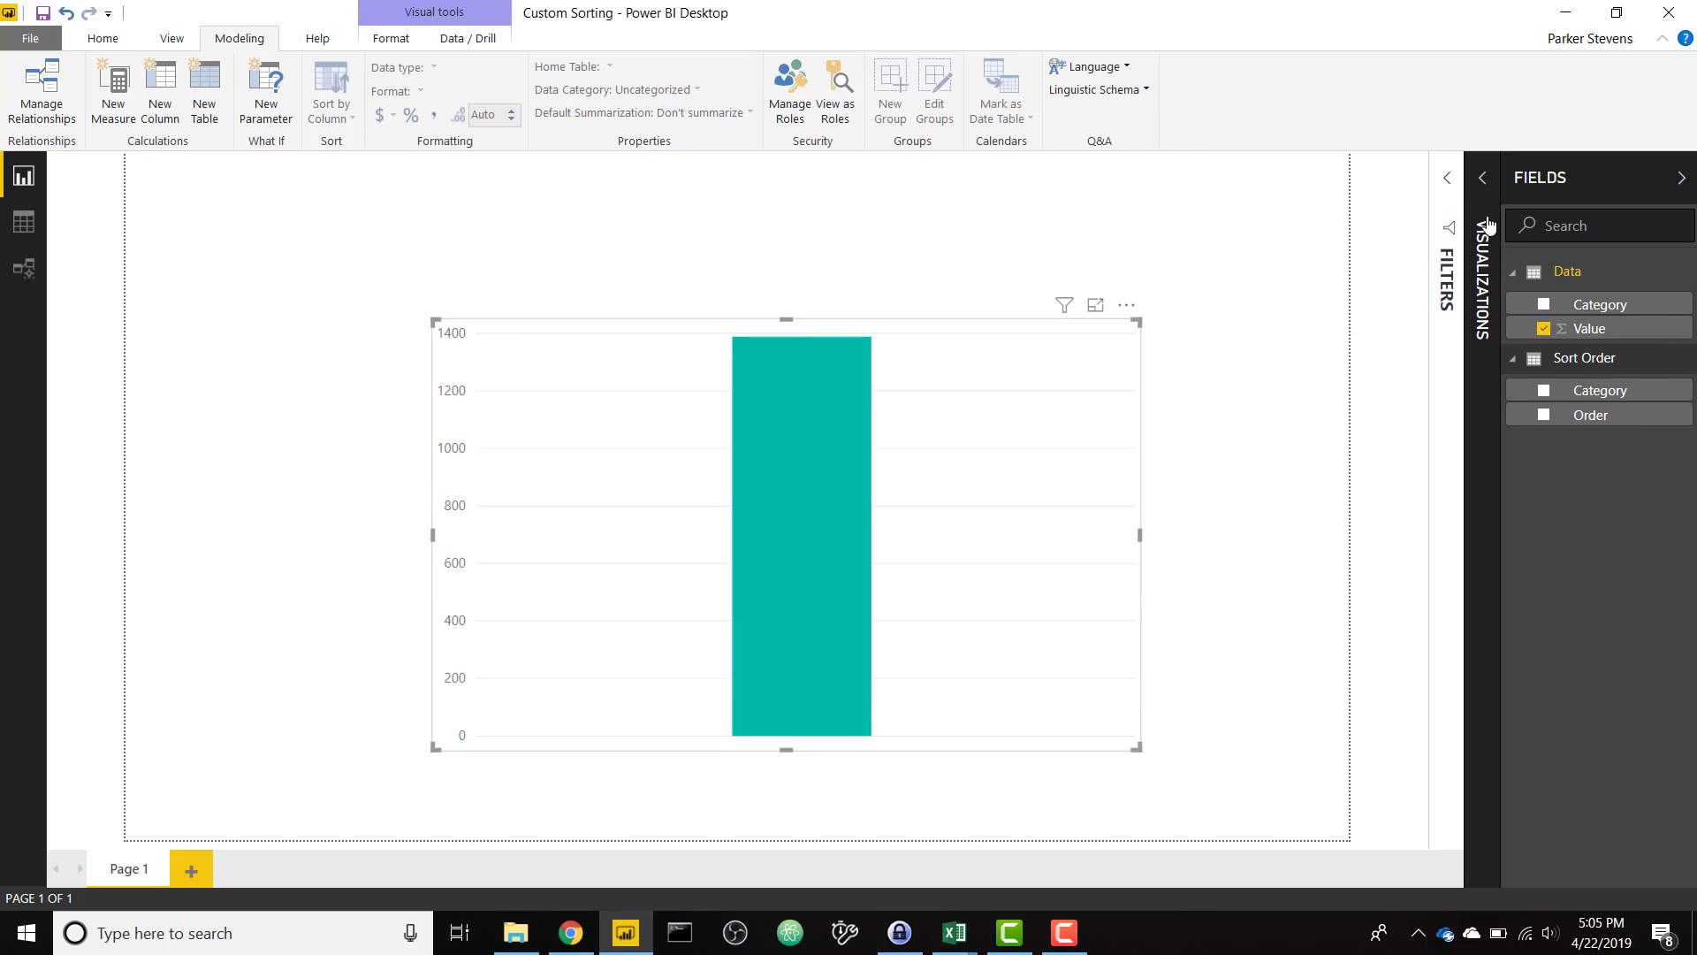
pyautogui.click(1485, 265)
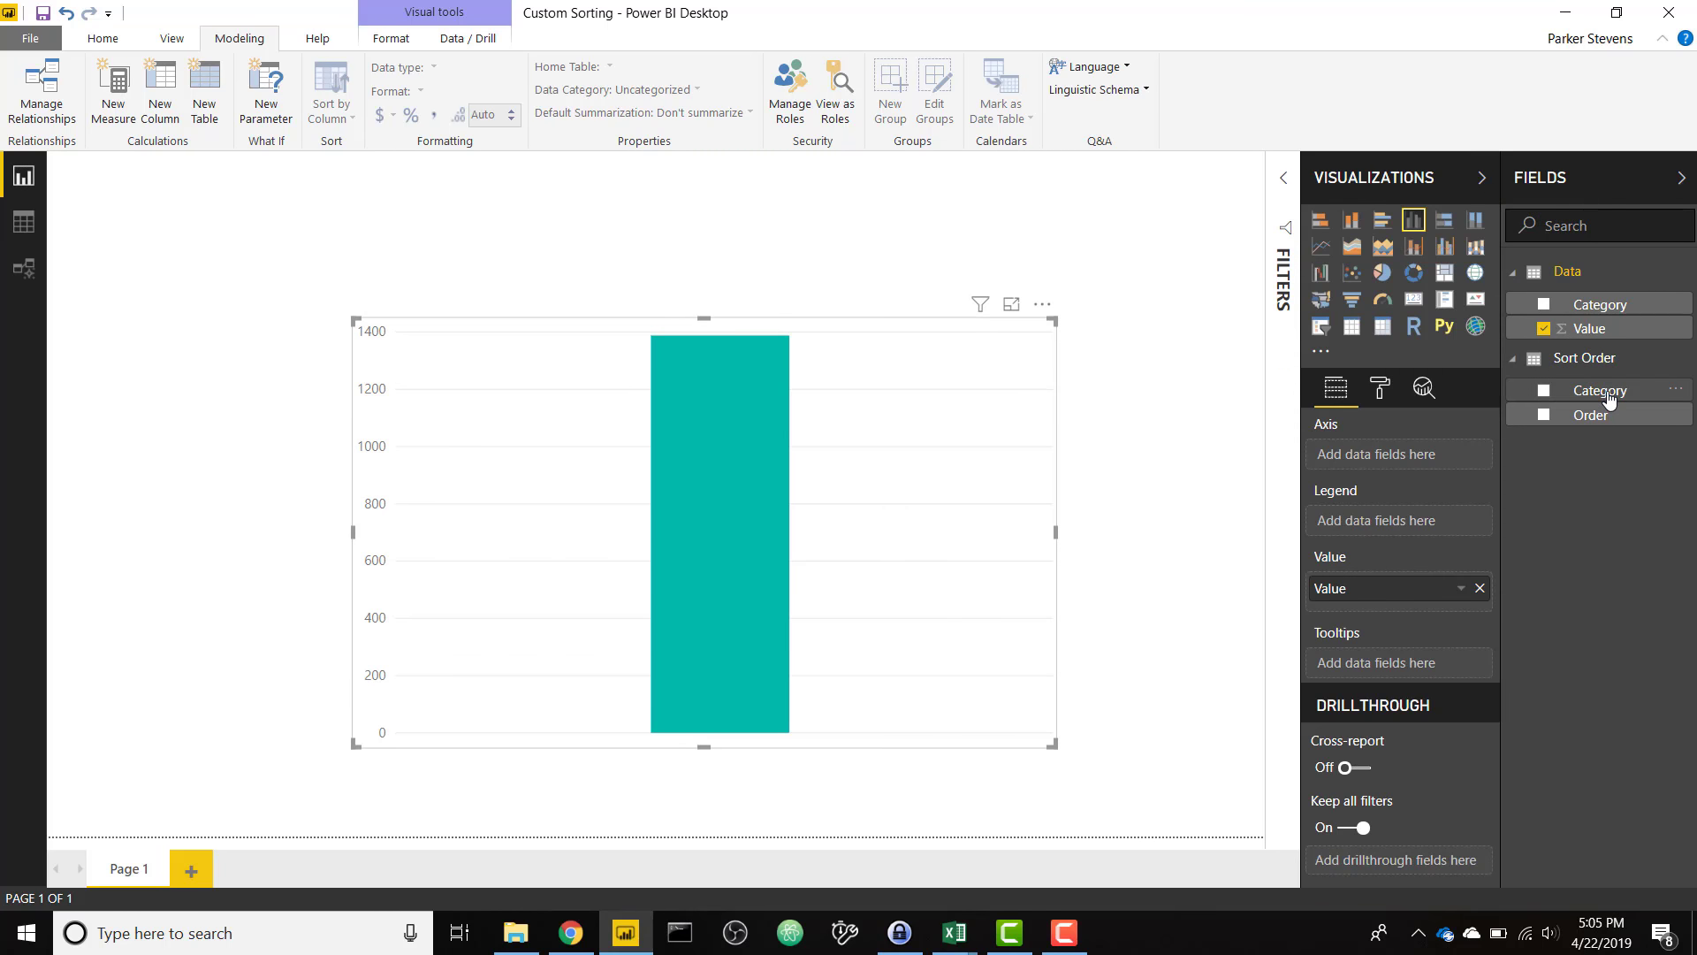
pyautogui.moveTo(1600, 392); pyautogui.dragTo(1380, 455)
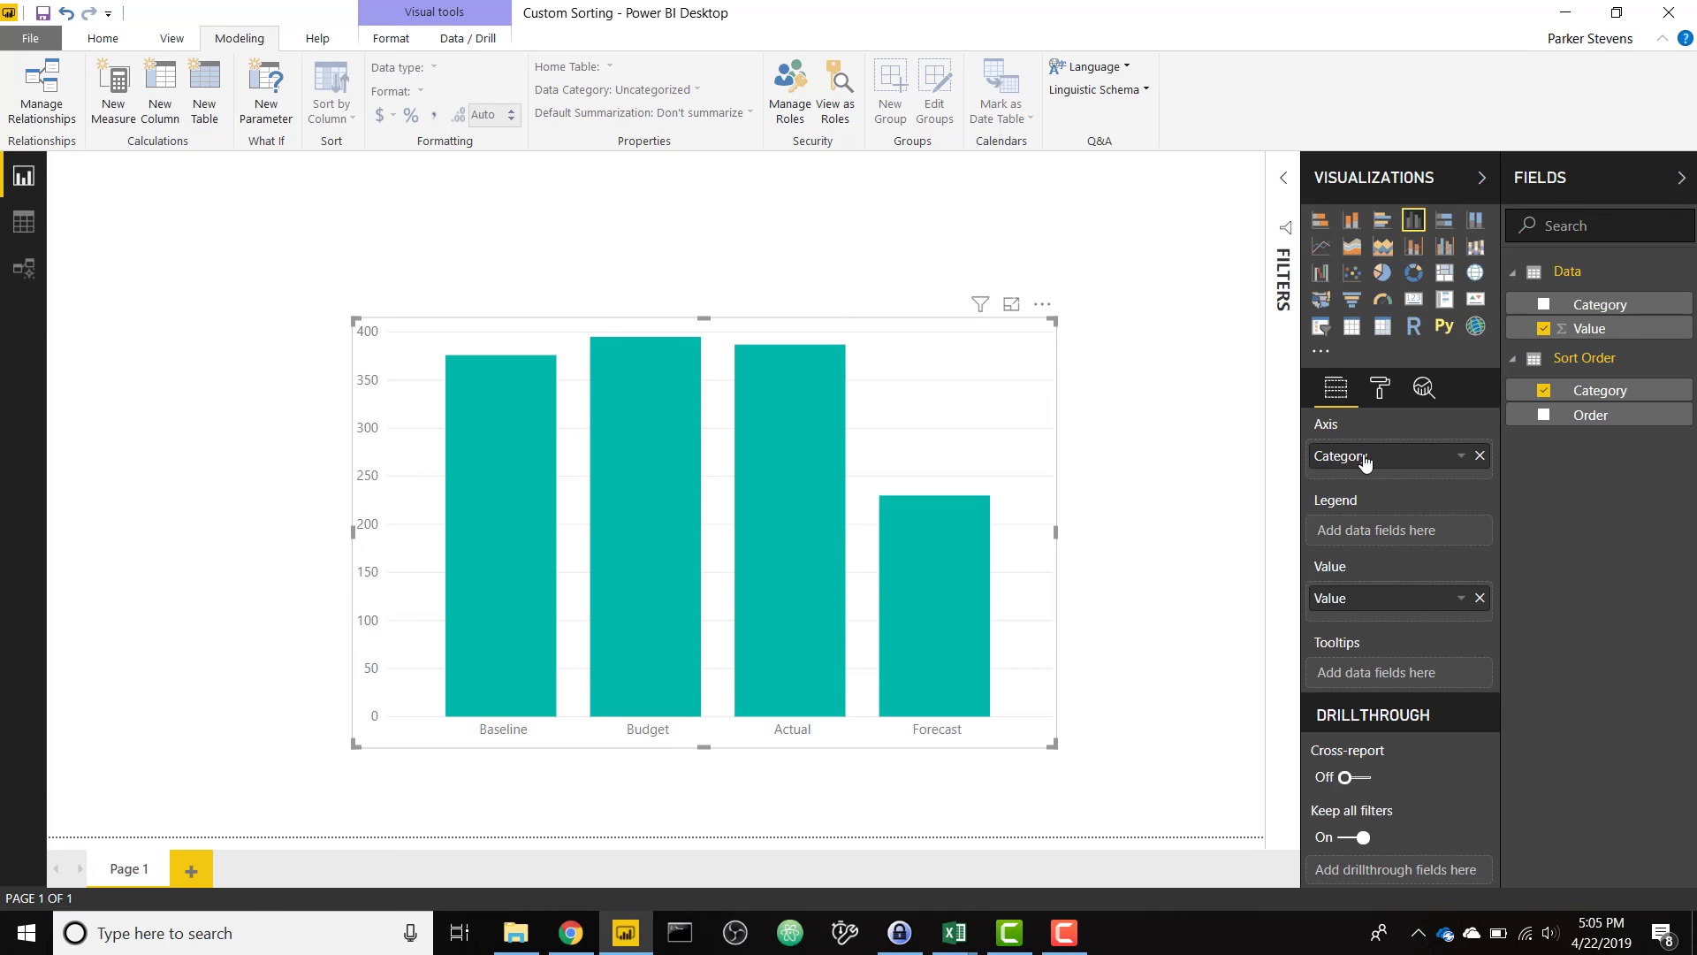
pyautogui.moveTo(1365, 461); pyautogui.dragTo(1366, 531)
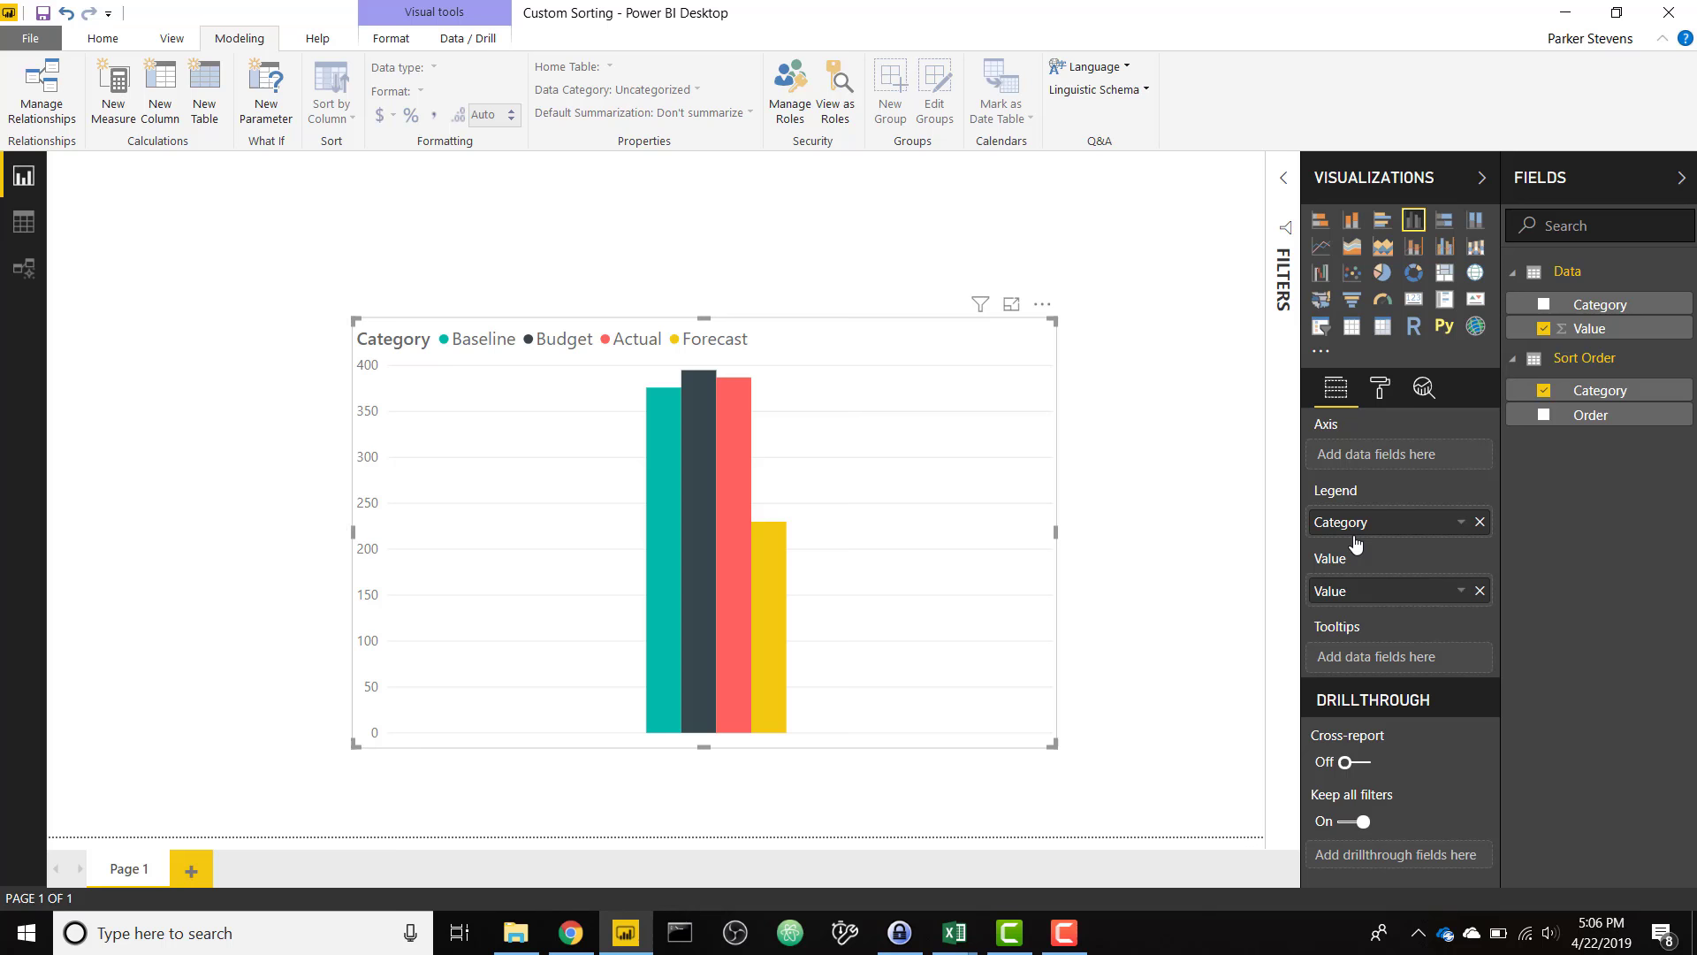
pyautogui.moveTo(1359, 526); pyautogui.dragTo(1349, 458)
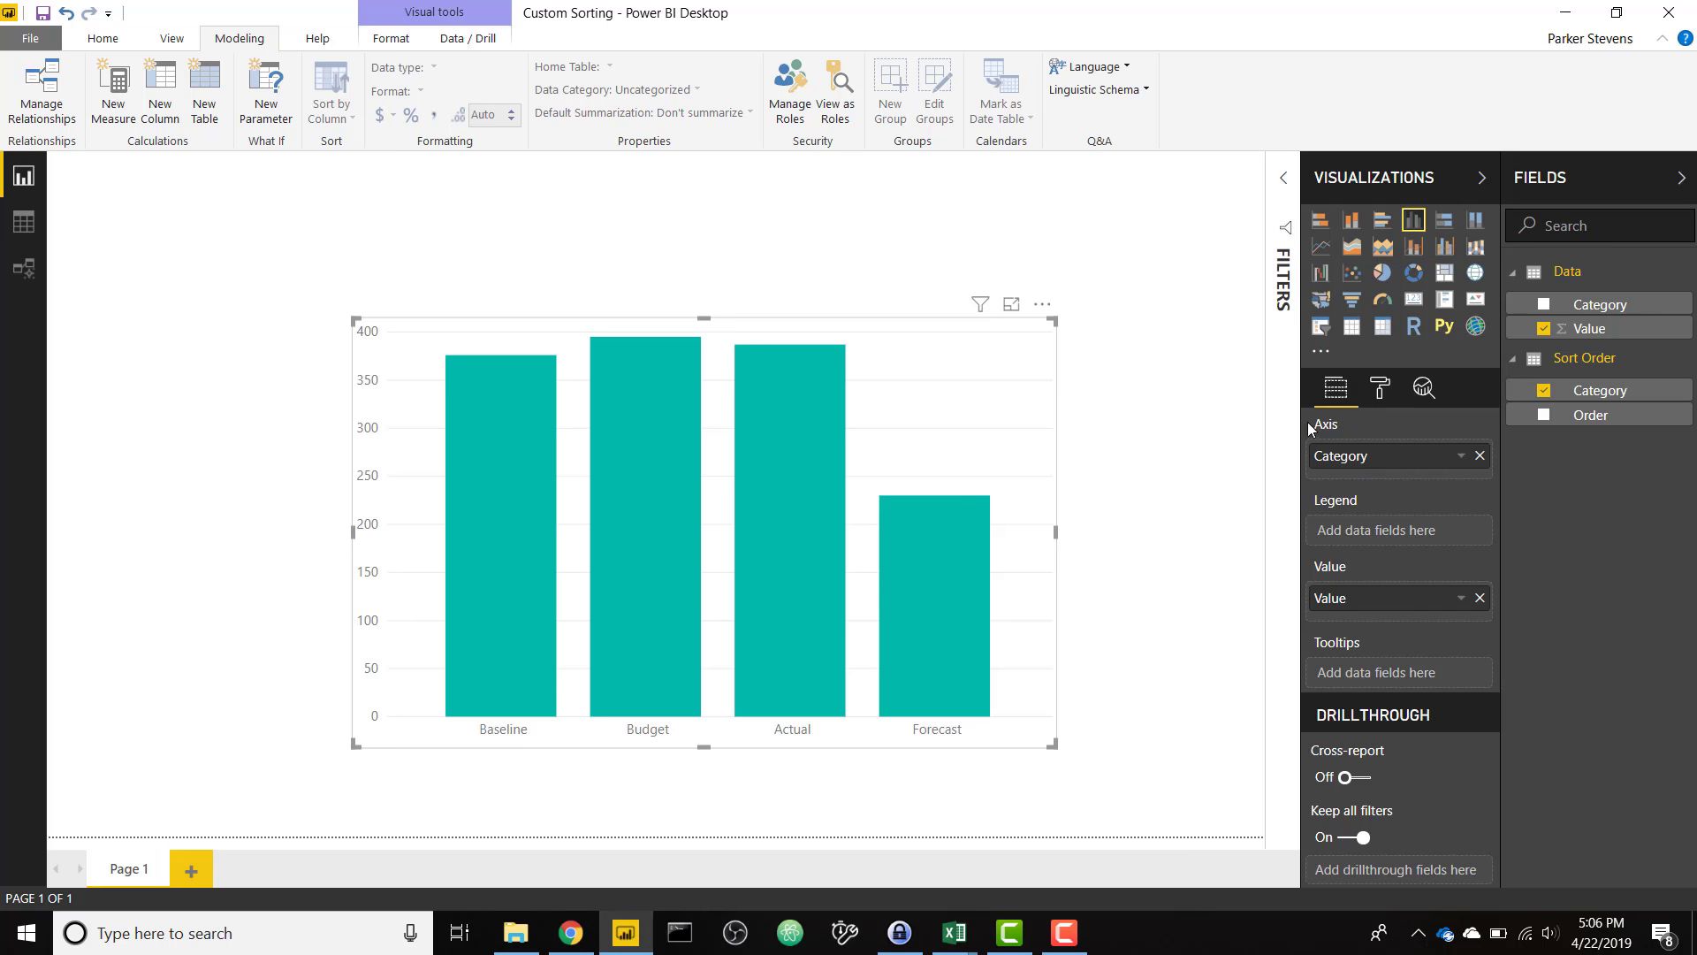
# Sort the bars by Value and add Order to the tooltips as Count of Order.
pyautogui.click(1043, 306)
pyautogui.moveTo(1107, 486)
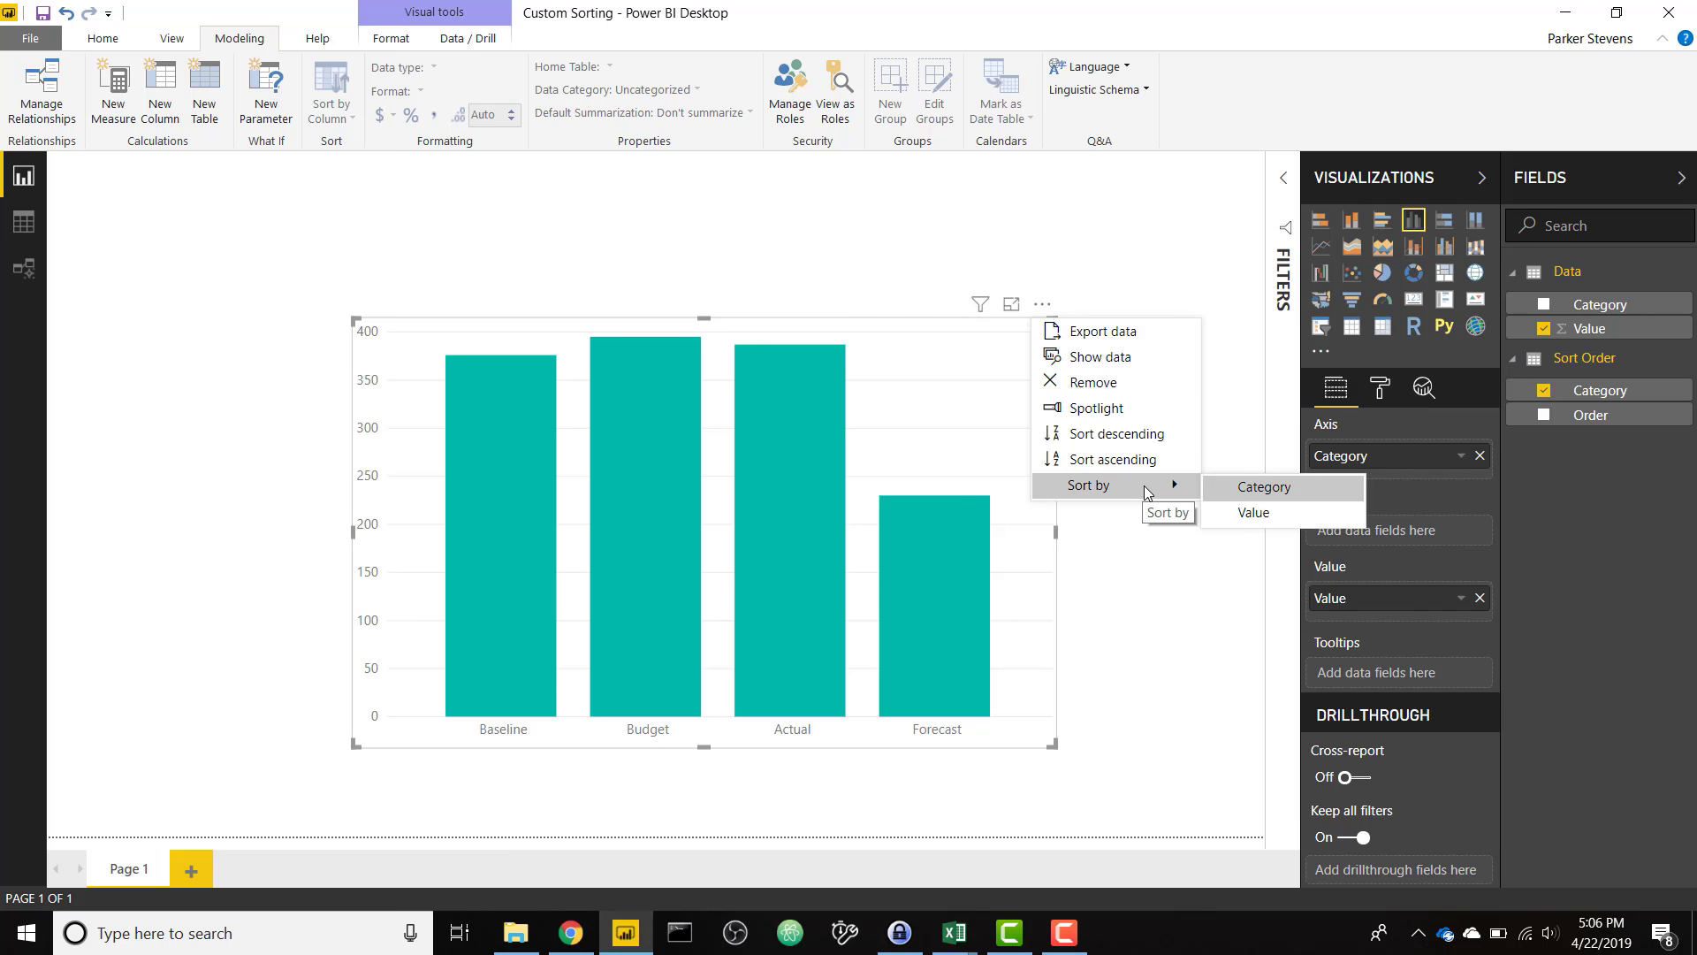
pyautogui.click(1301, 509)
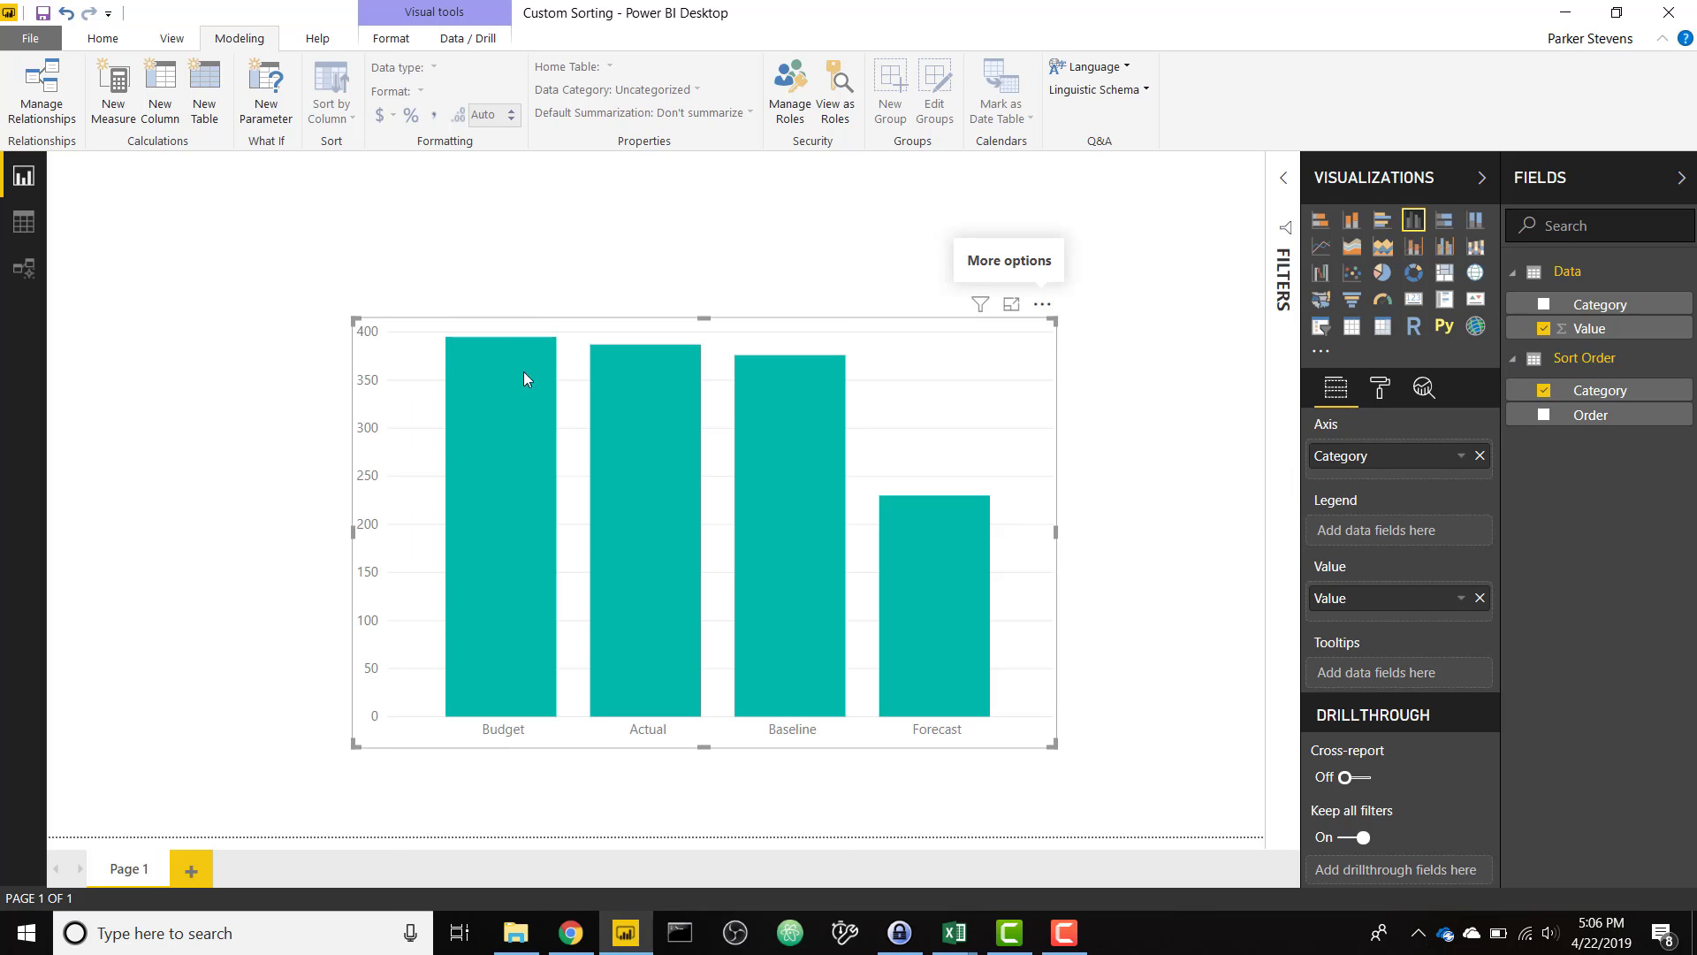
pyautogui.click(1043, 306)
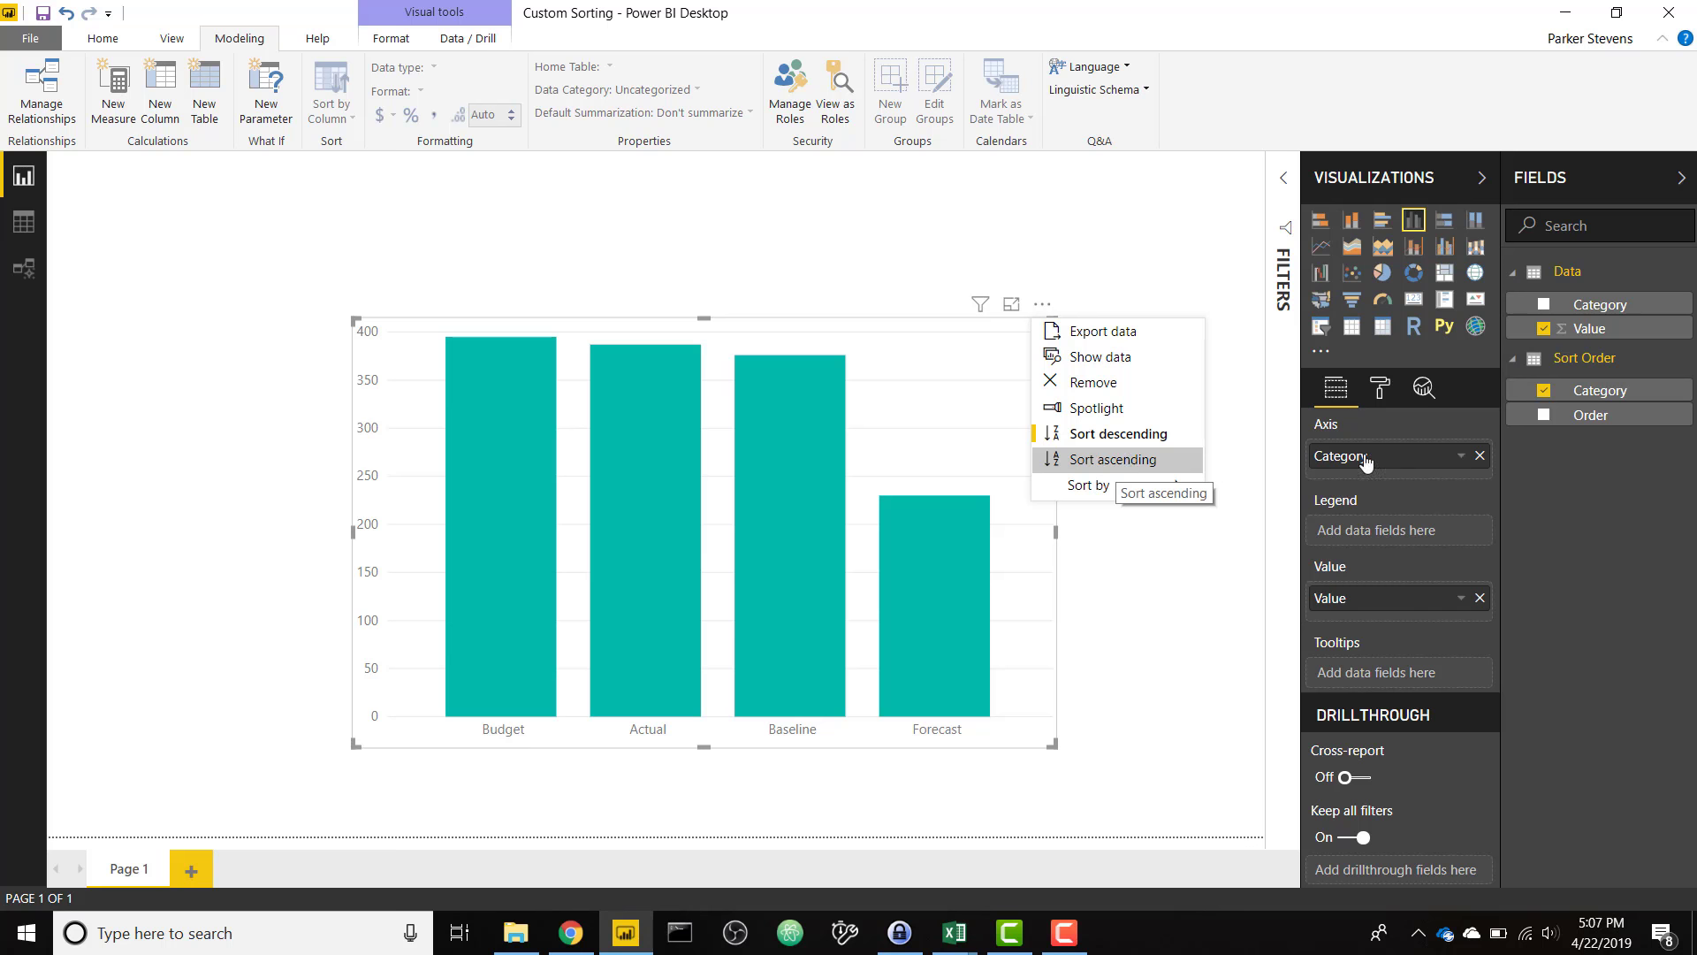
pyautogui.moveTo(1576, 415); pyautogui.dragTo(1376, 676)
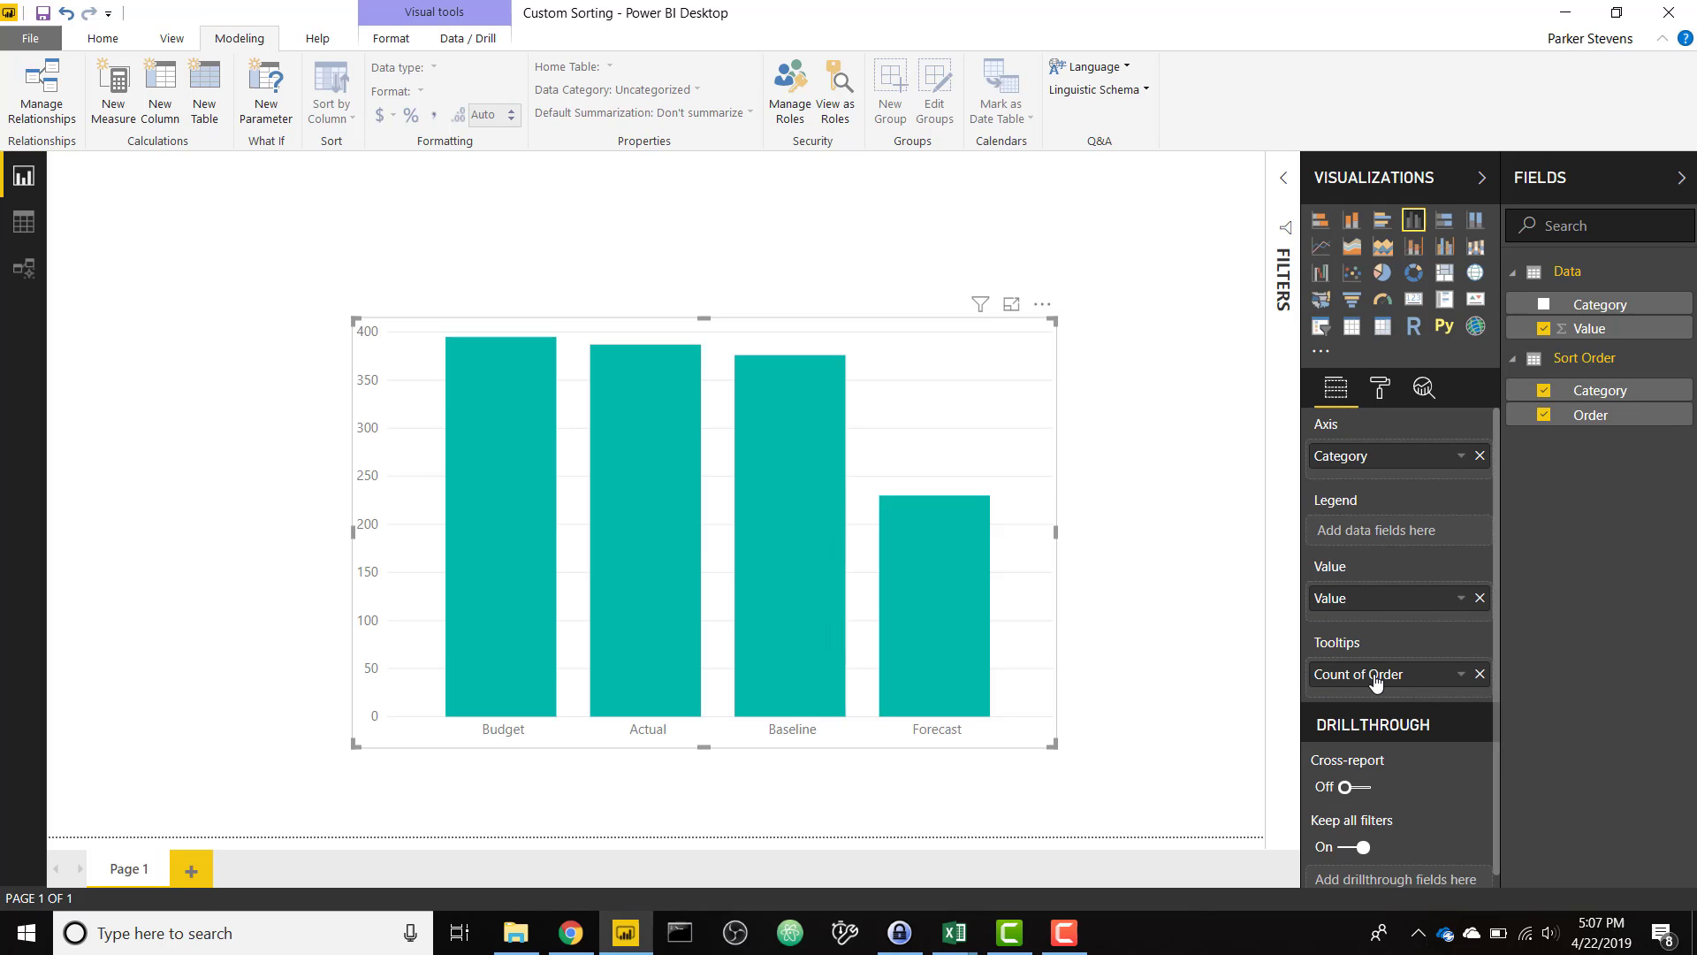
# Change Order to Sum, sort bars by Sum of Order, then view Sort Order's data.
pyautogui.click(1461, 673)
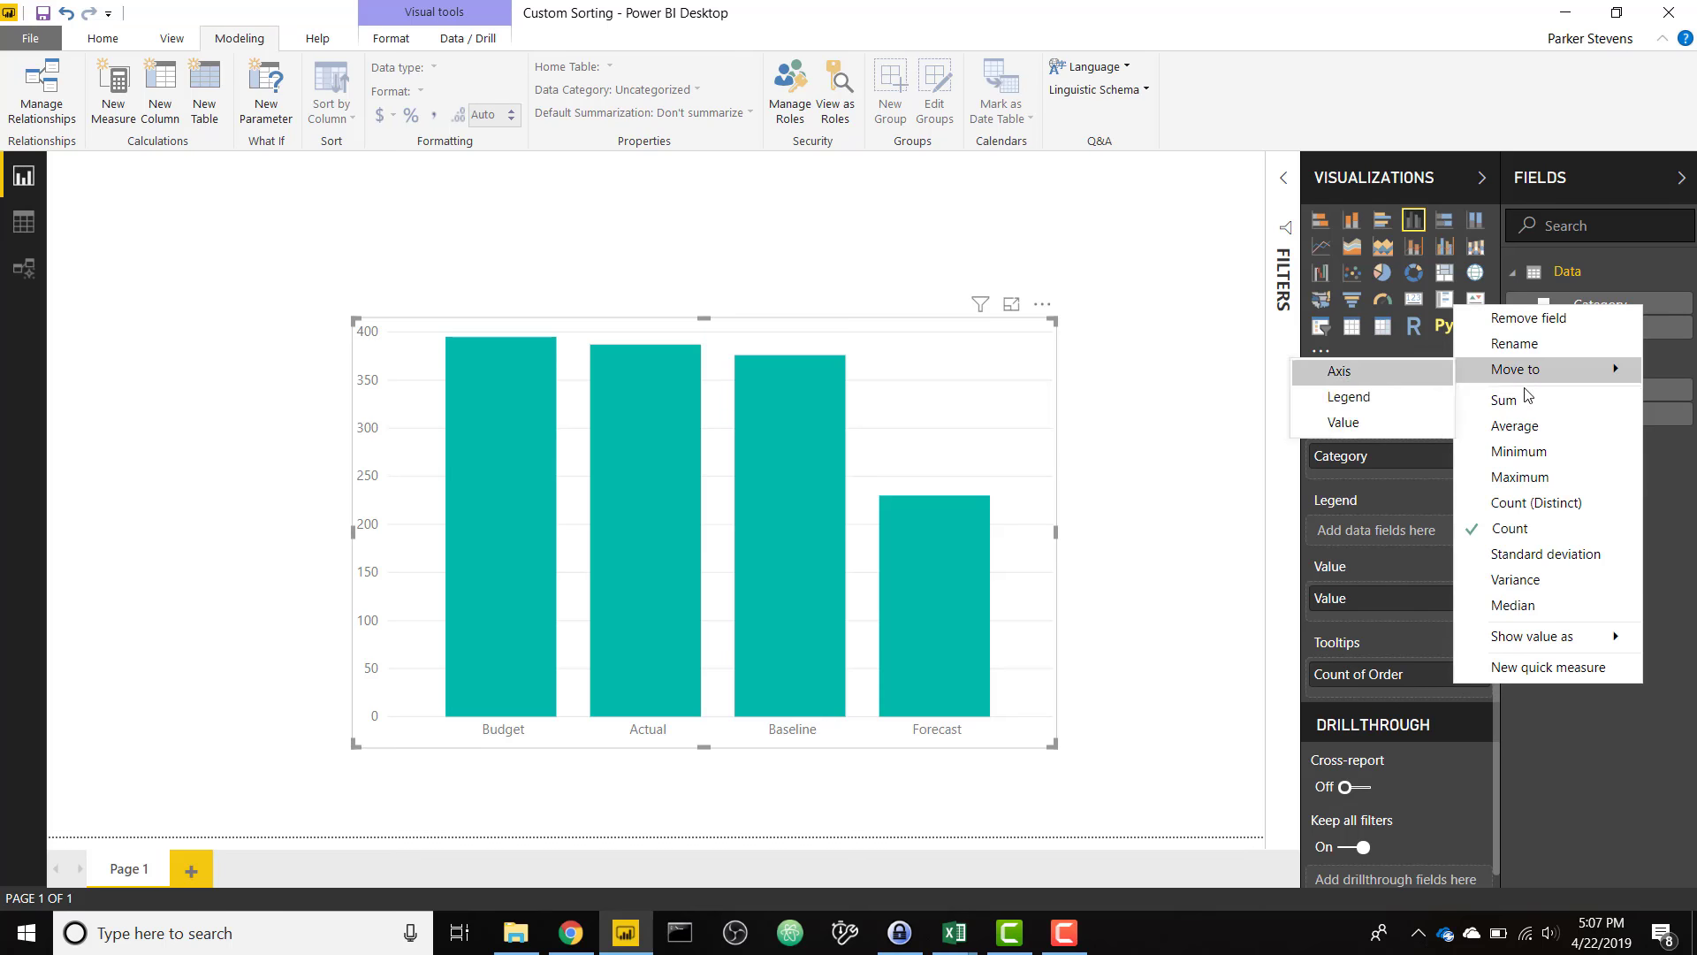
pyautogui.click(1503, 399)
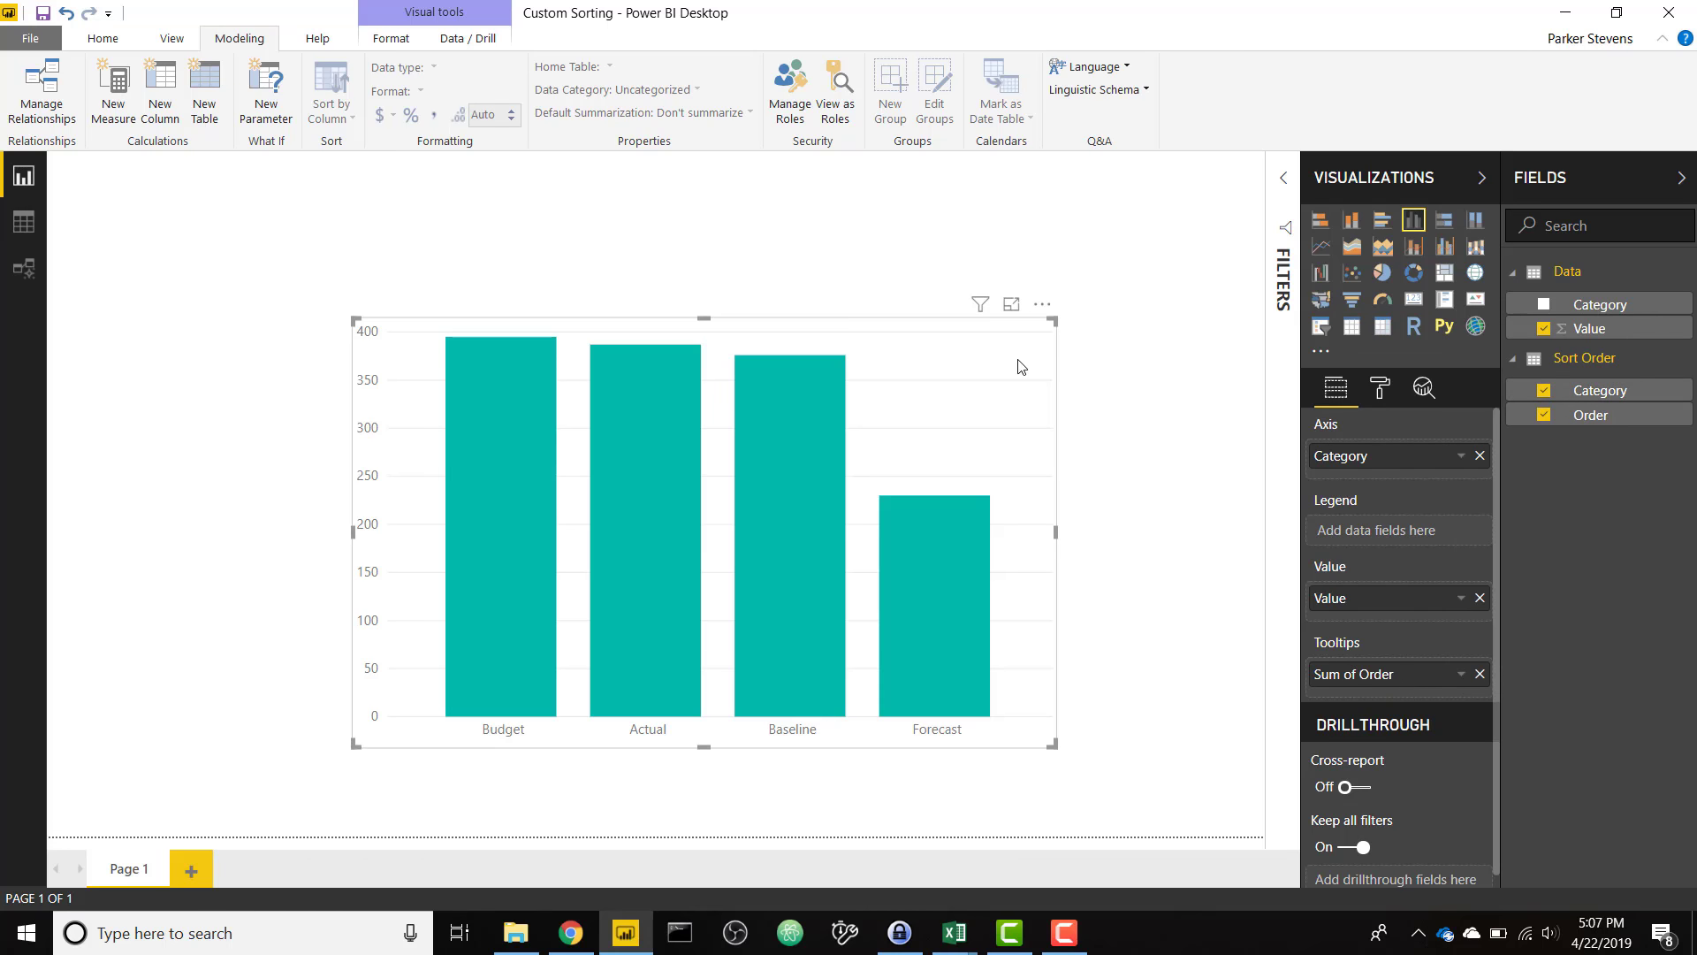
pyautogui.click(1043, 305)
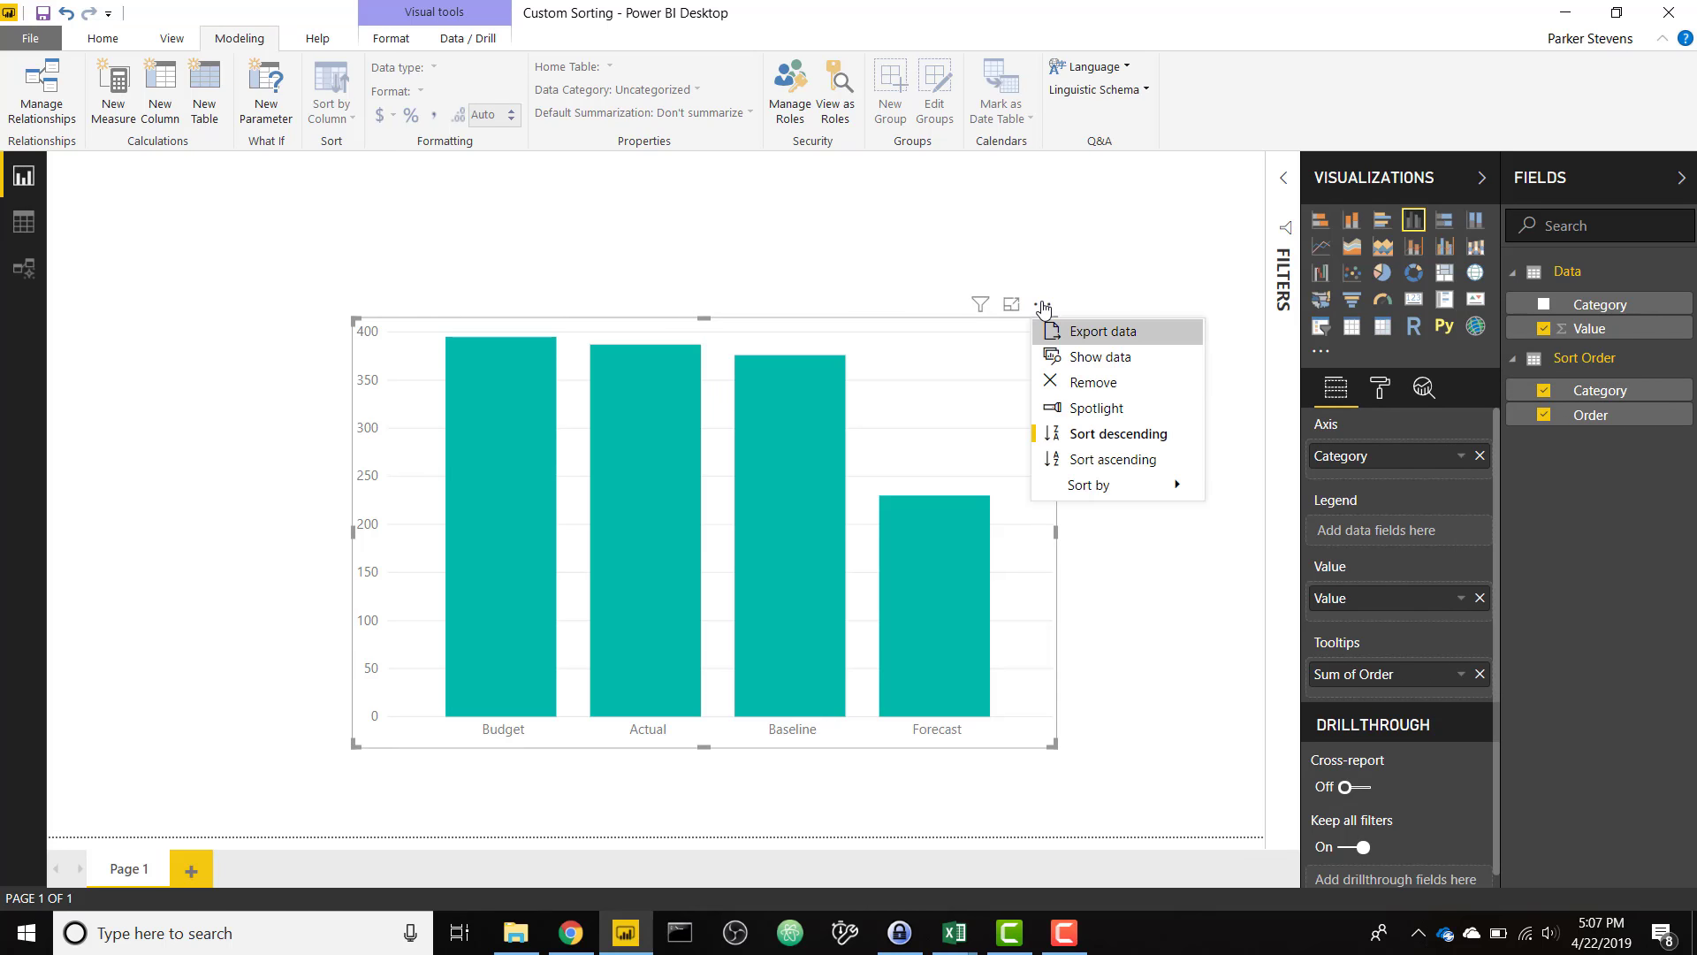
pyautogui.moveTo(1090, 483)
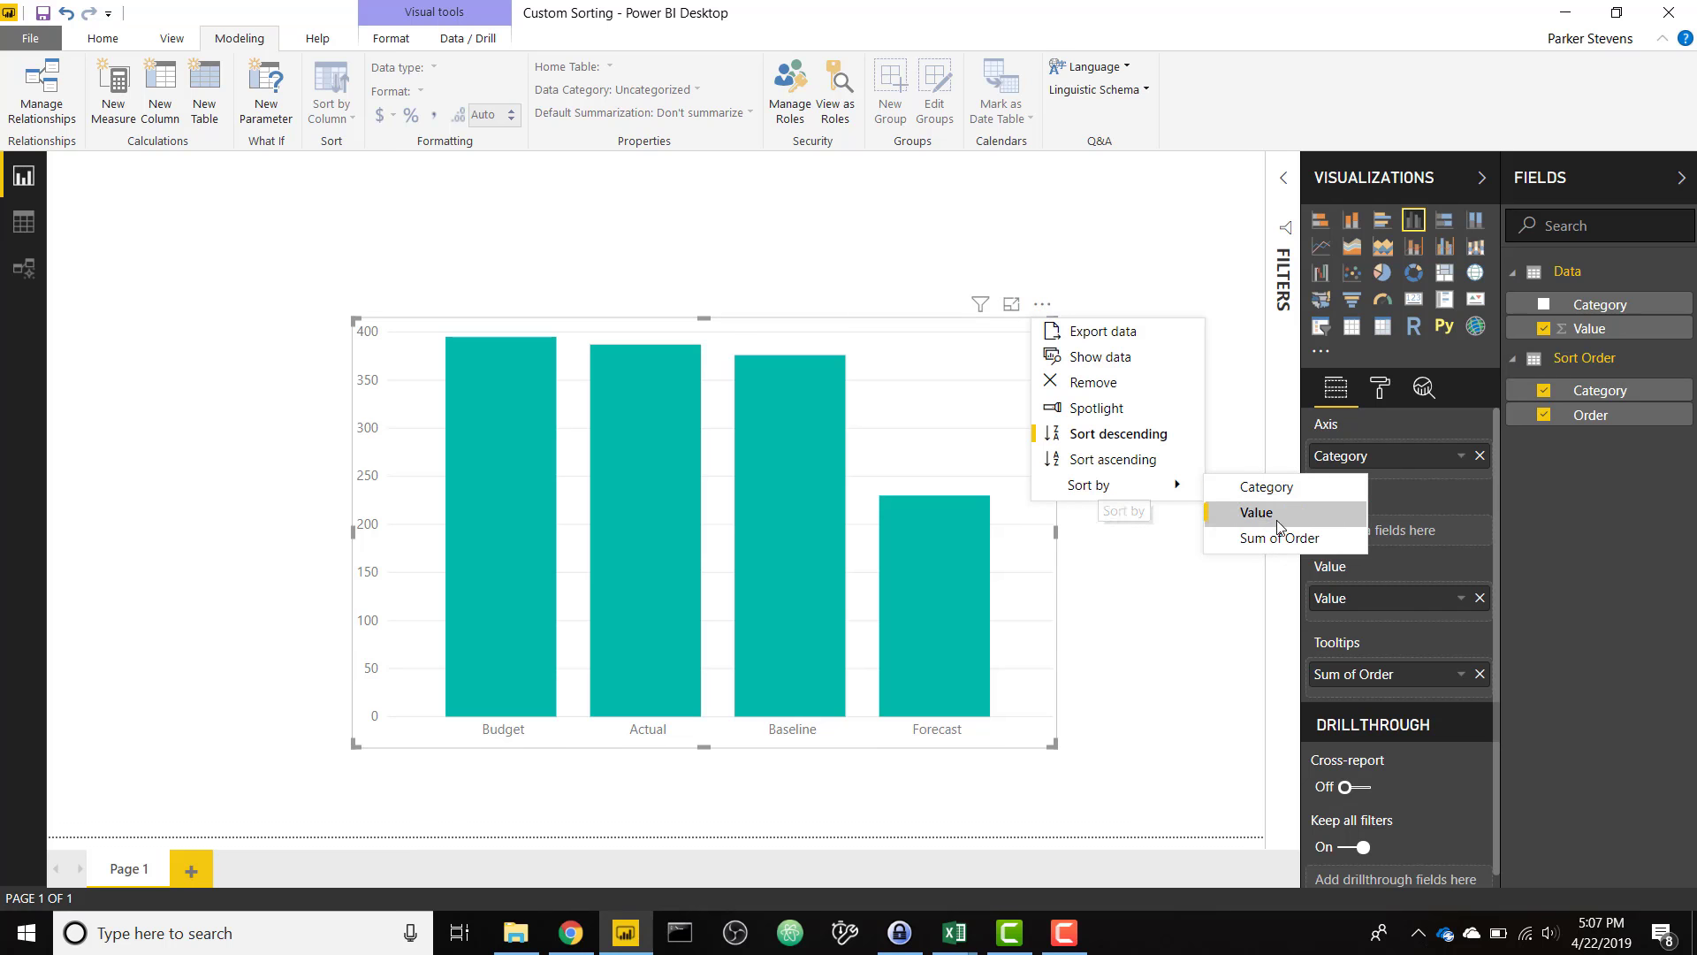
pyautogui.click(1279, 539)
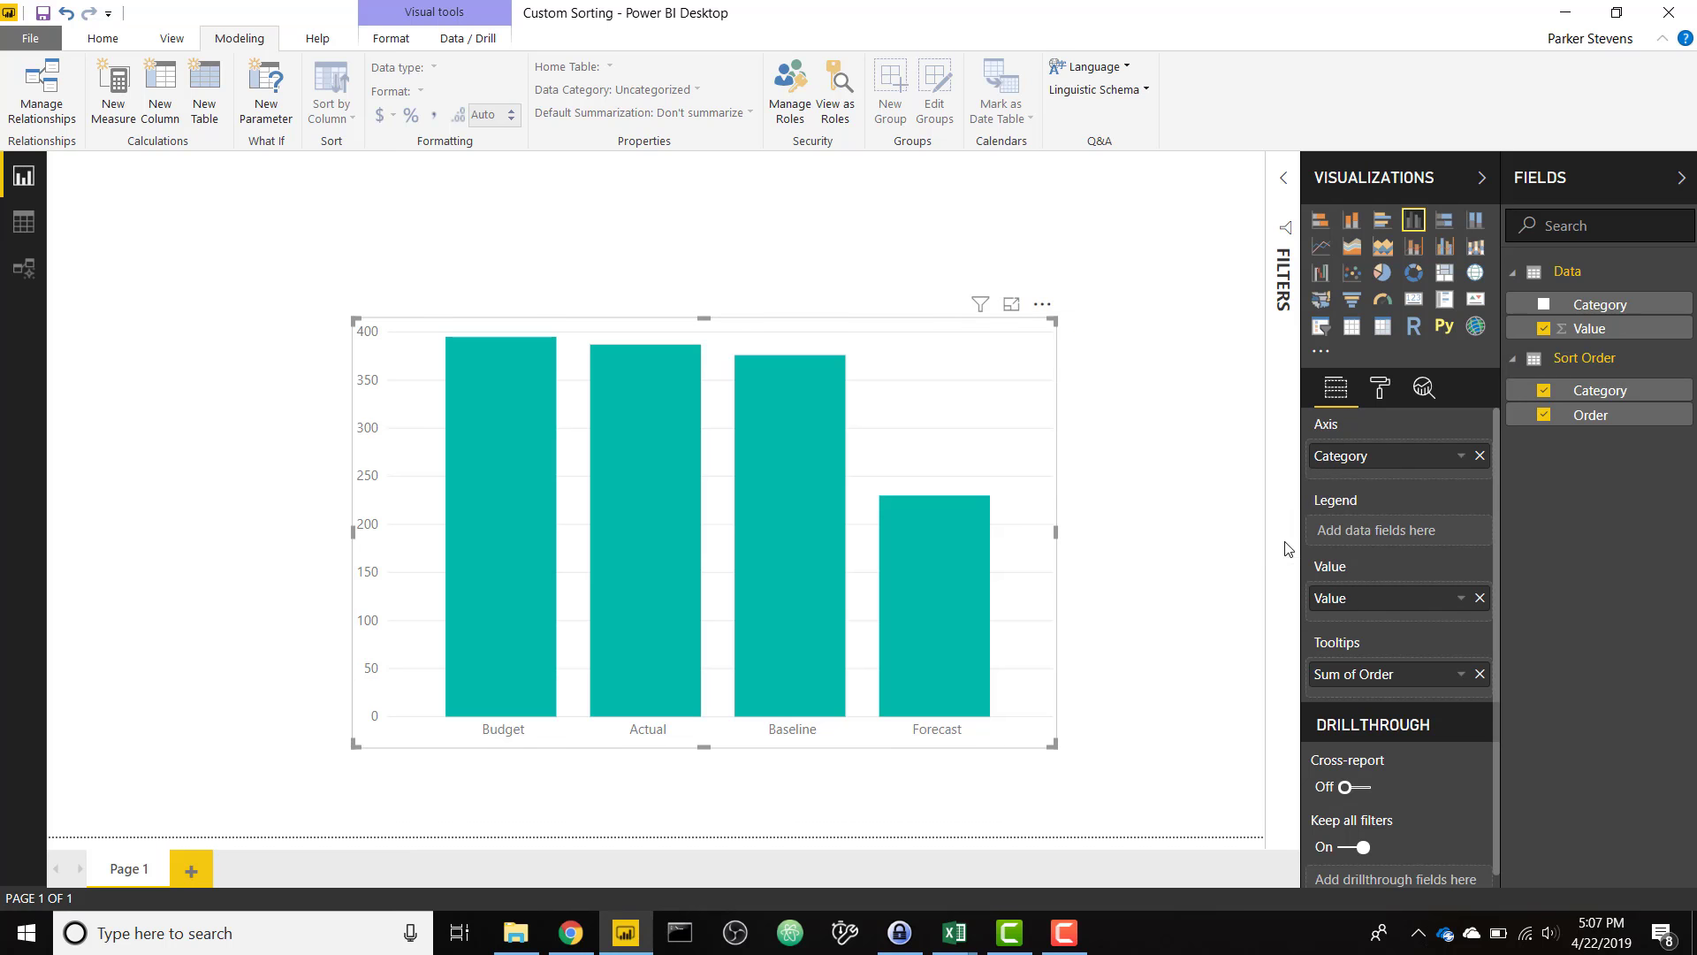
pyautogui.click(1045, 308)
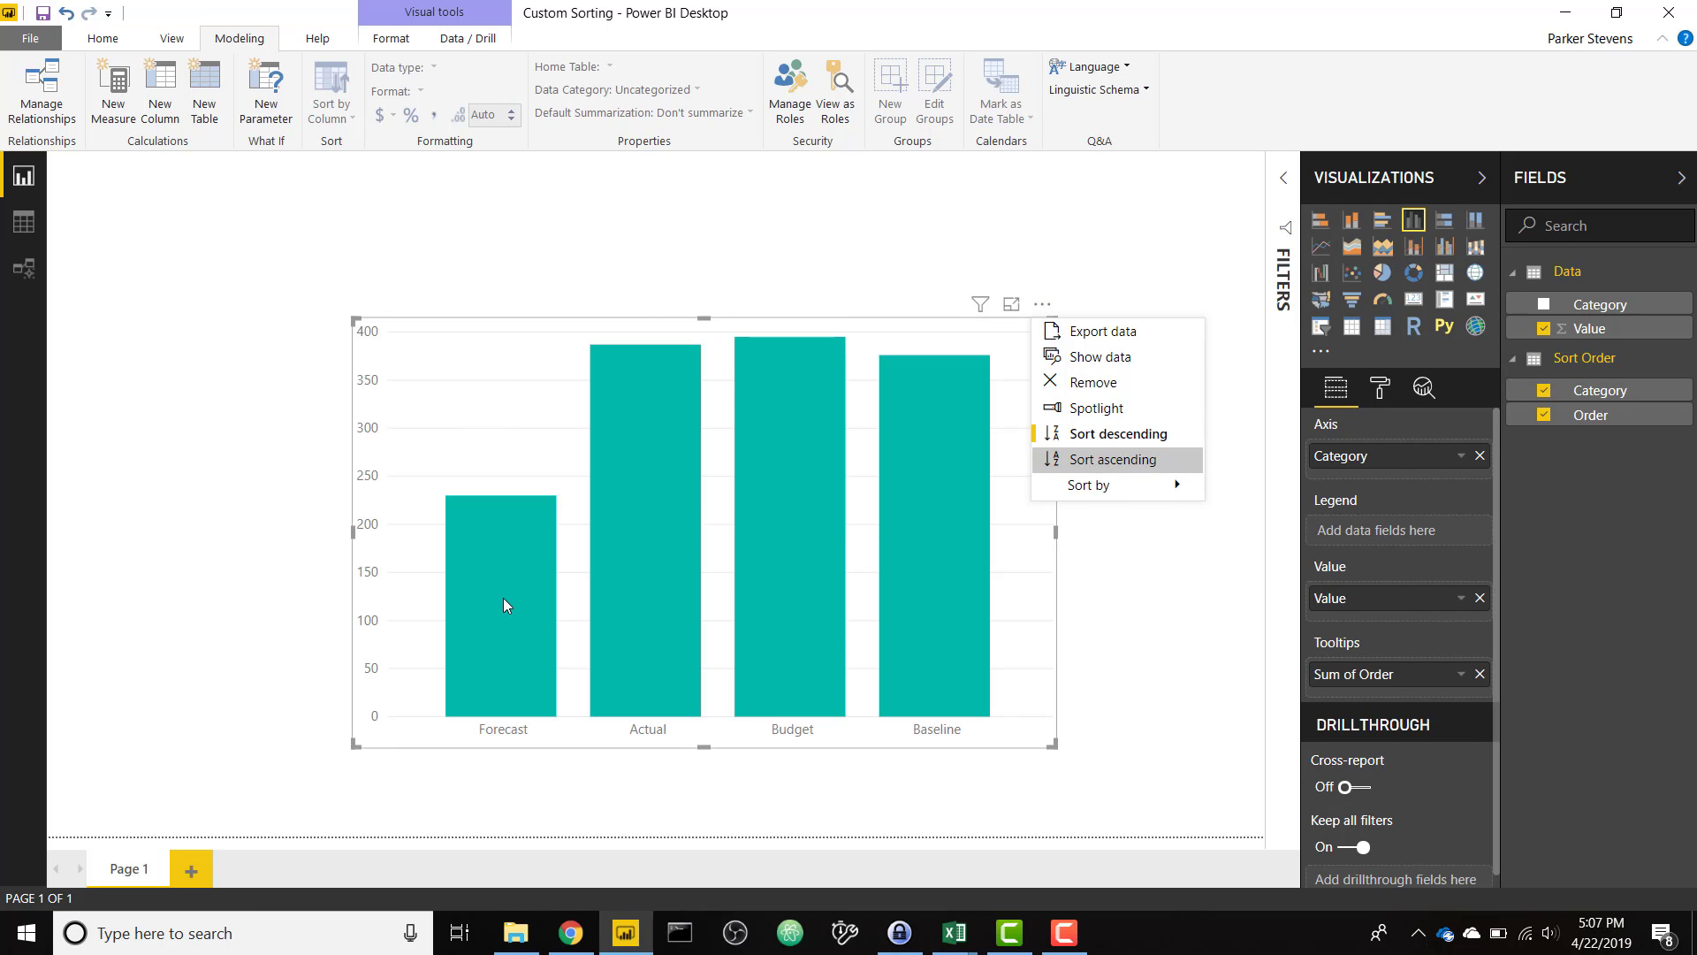
pyautogui.click(23, 221)
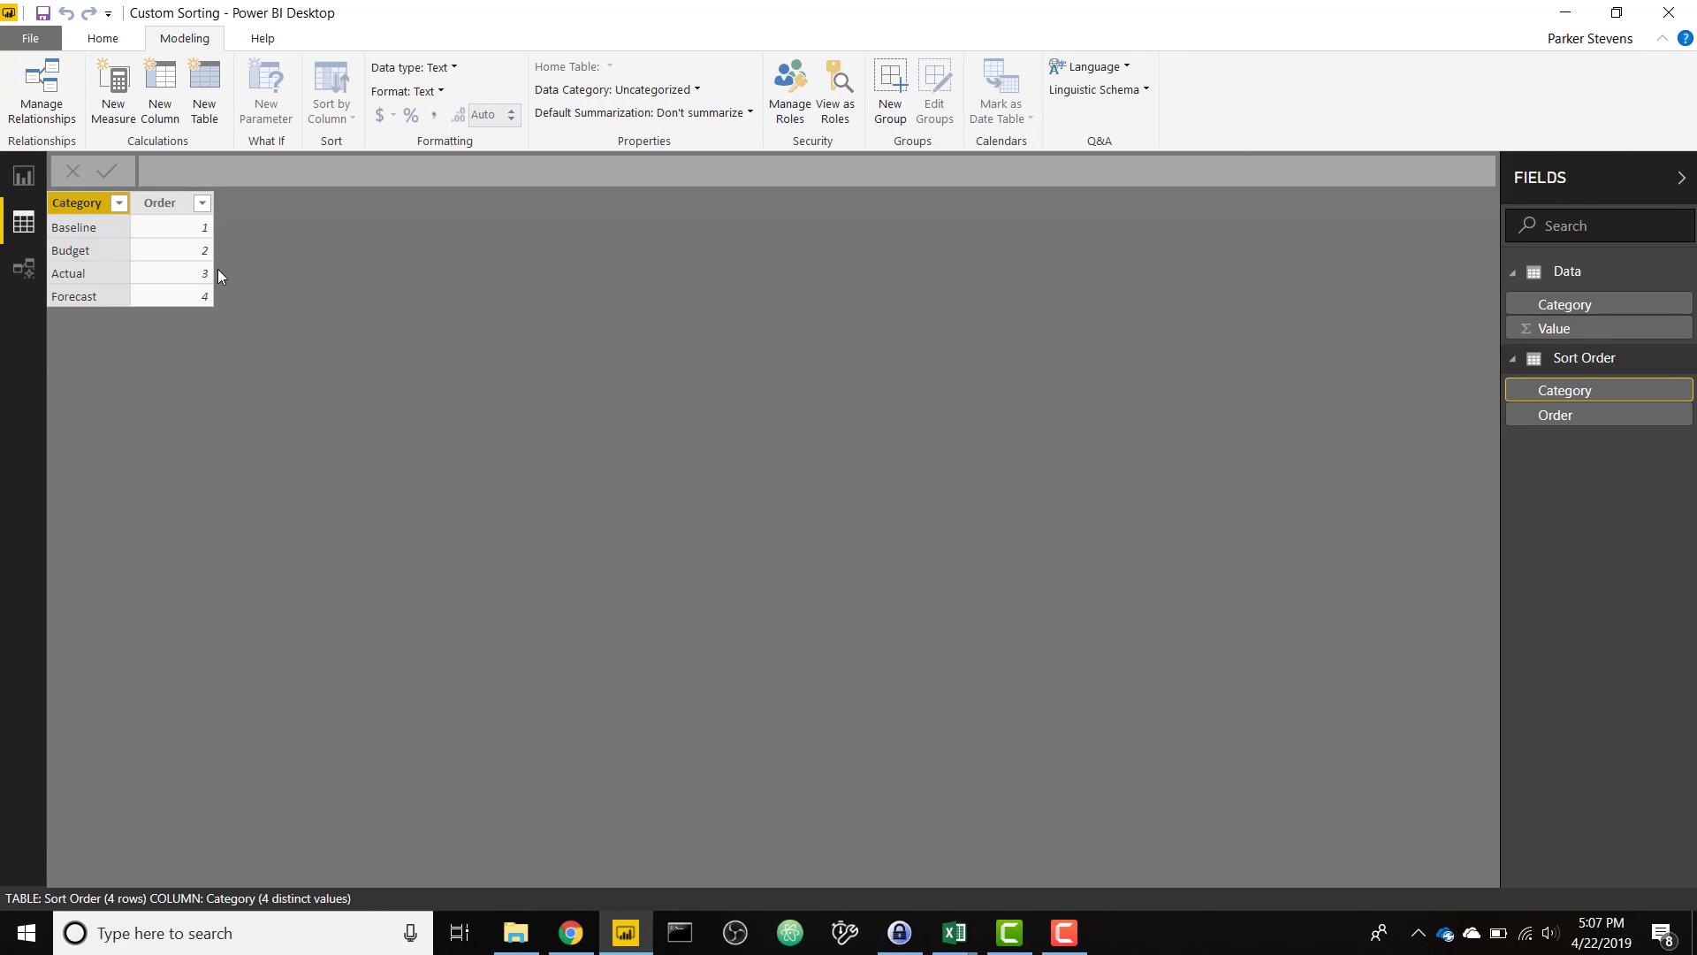
# In the report, sort bars ascending by Sum of Order and remove it from tooltips.
pyautogui.click(24, 175)
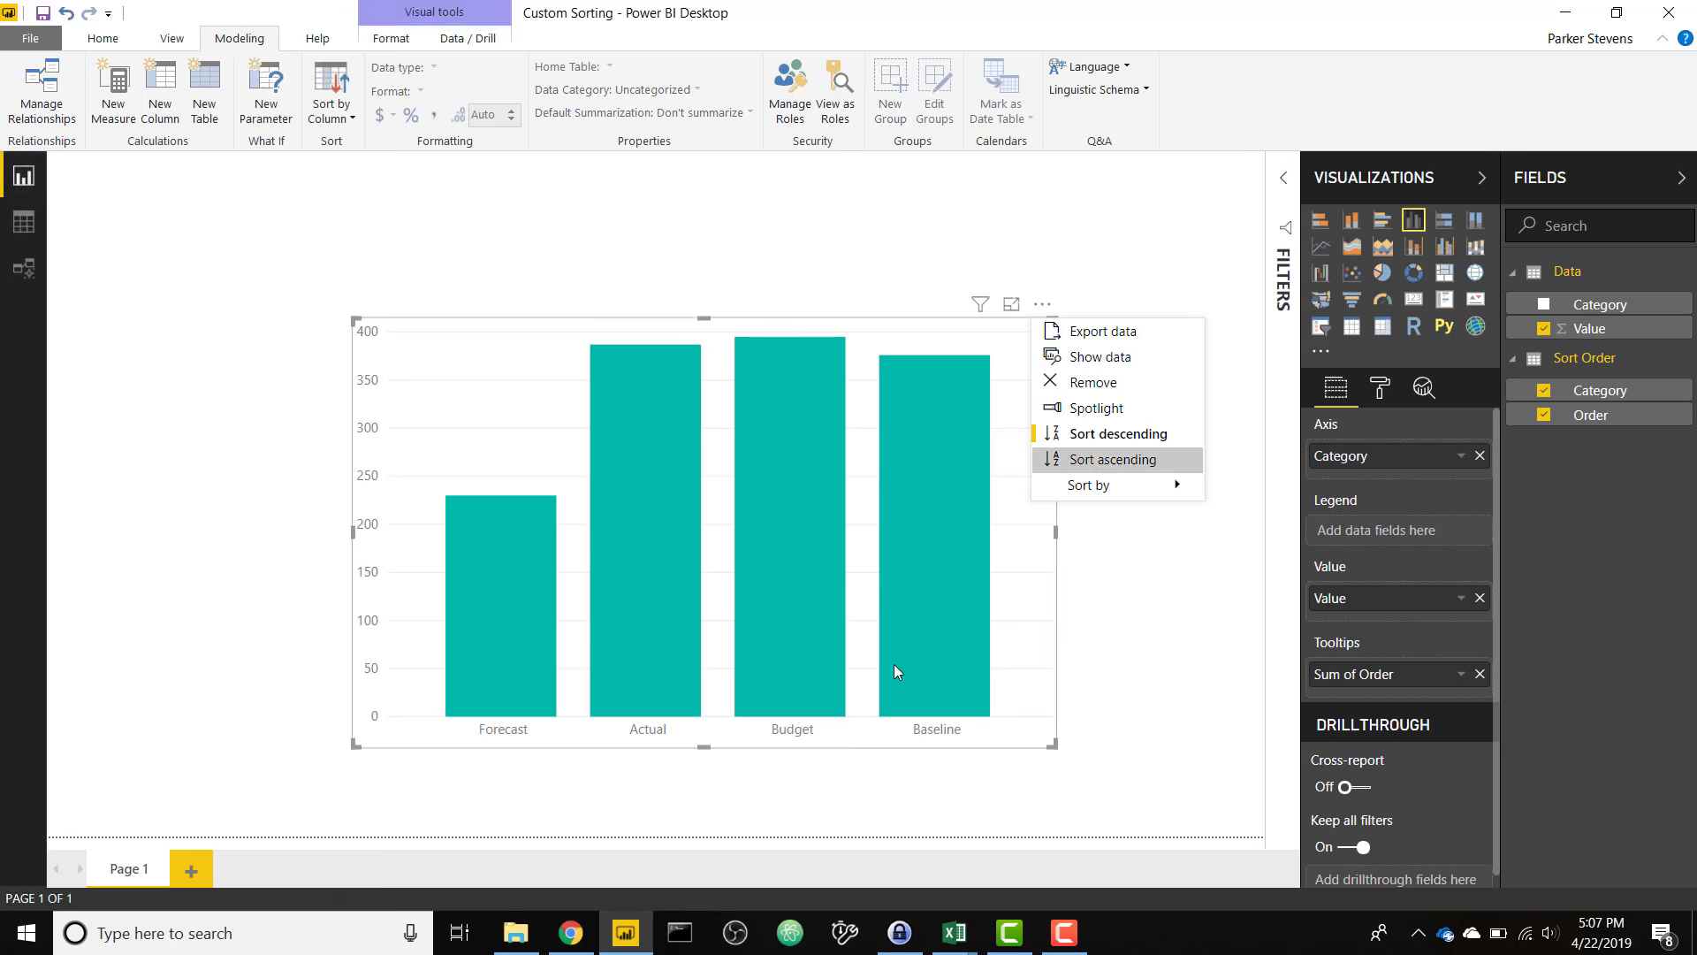
pyautogui.click(1057, 466)
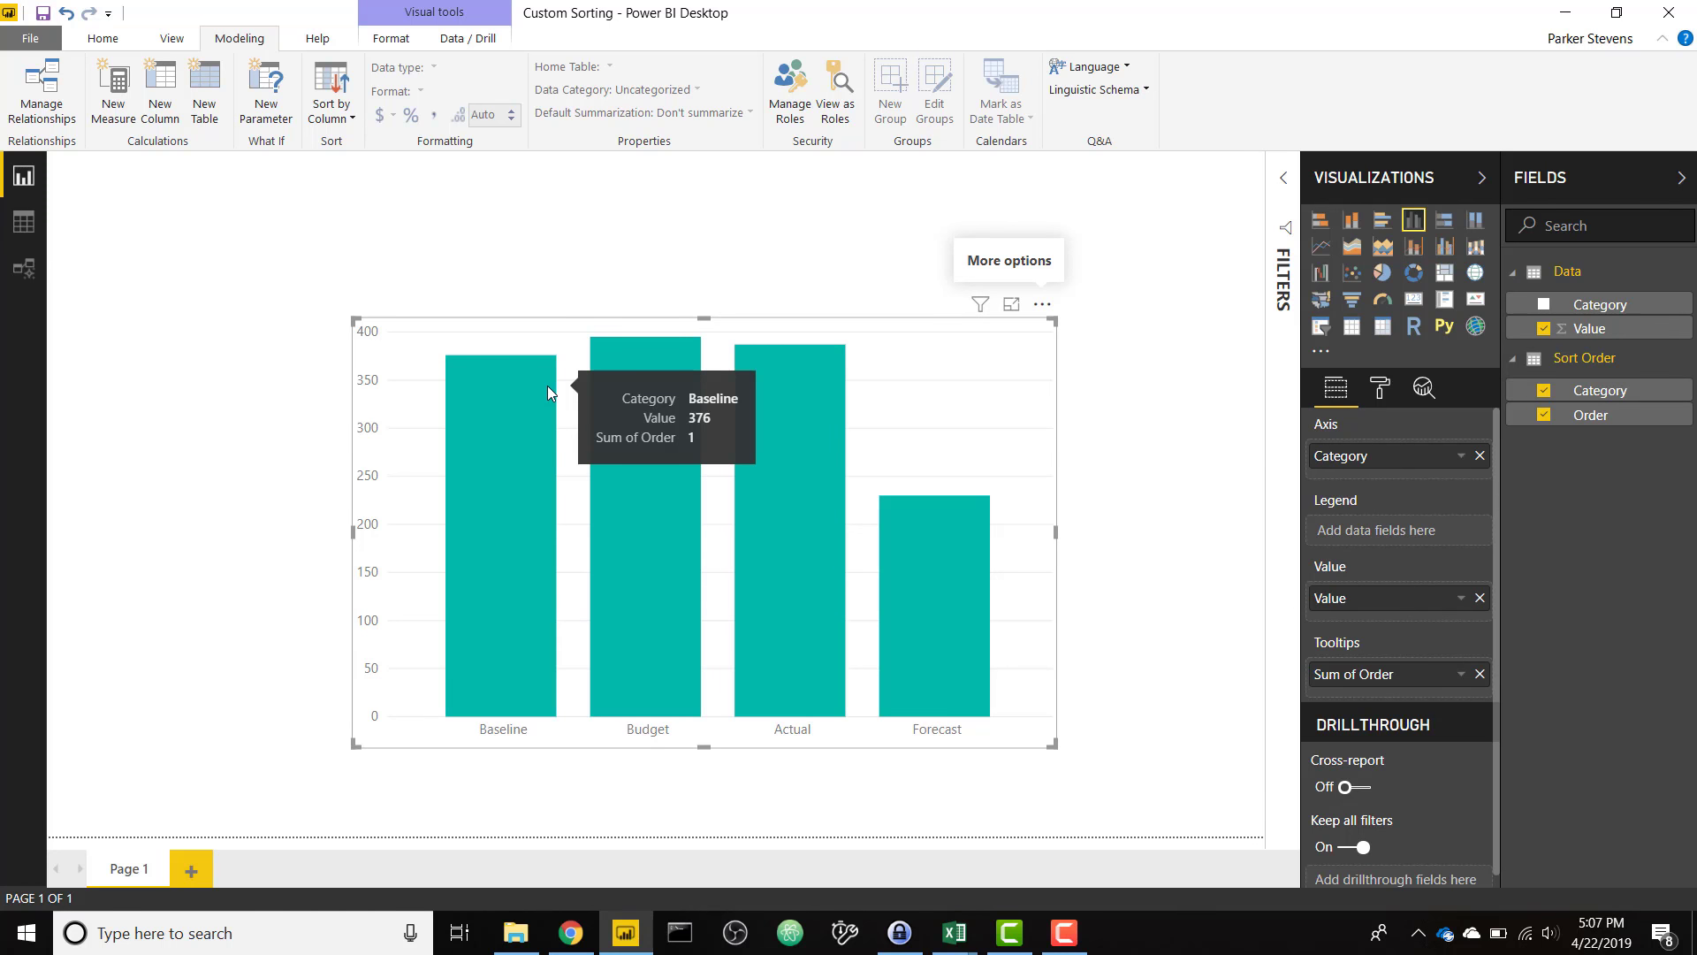
pyautogui.click(1480, 674)
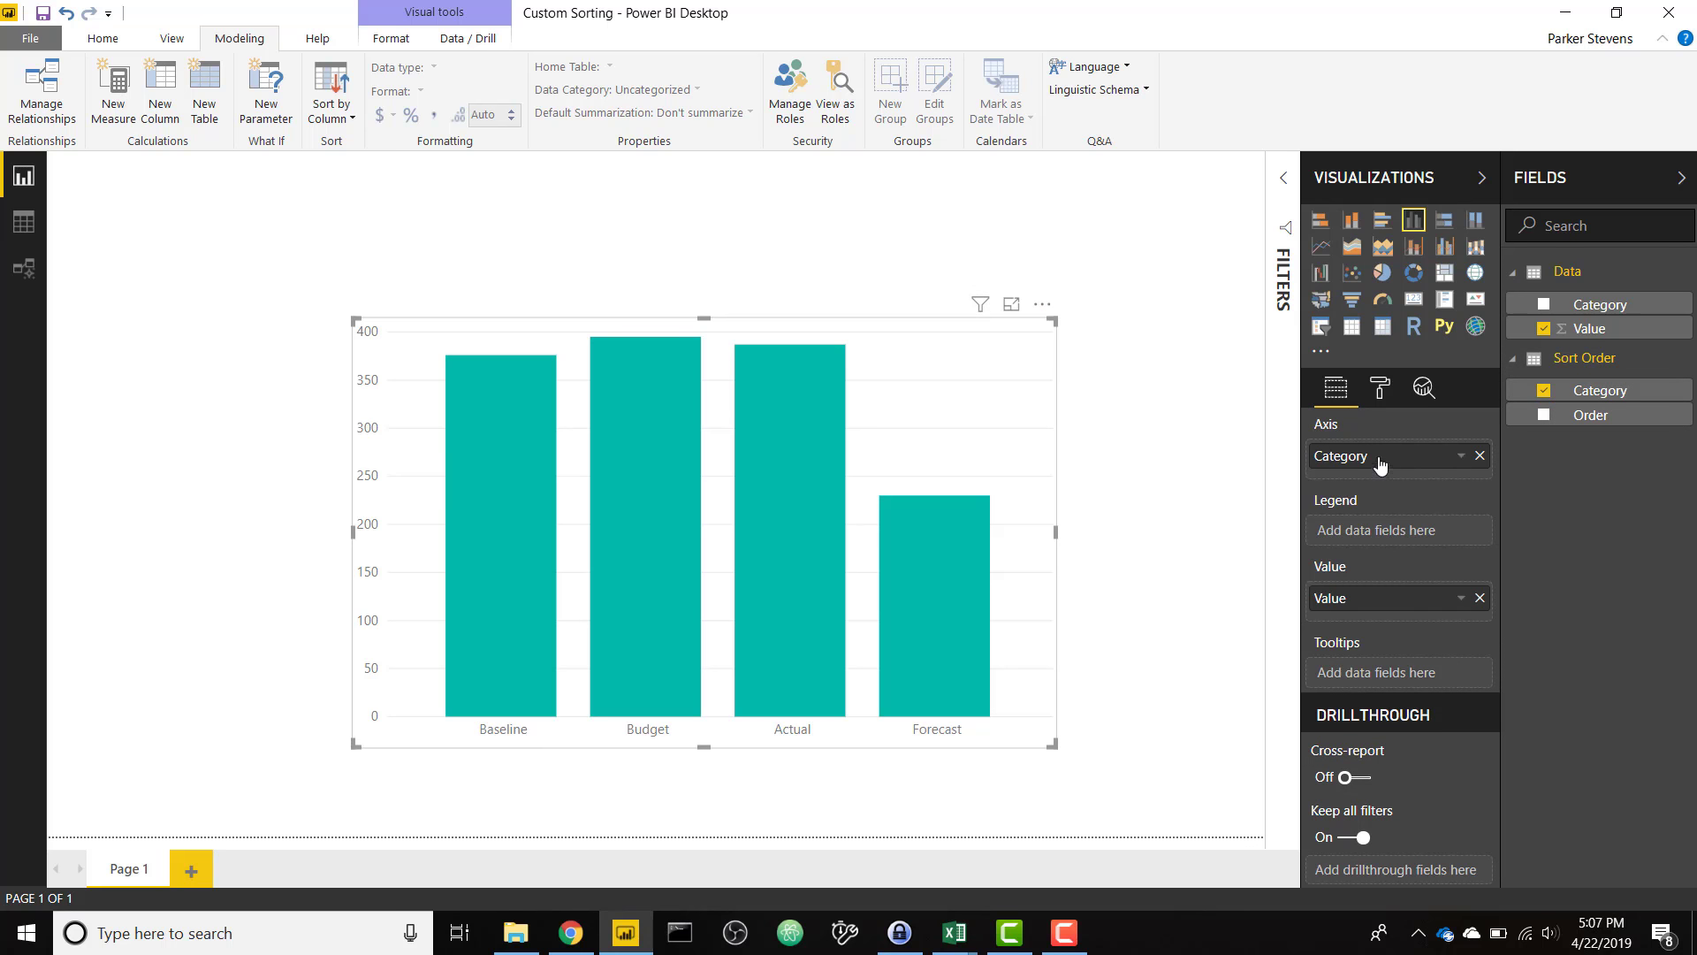
# Move Category from the Axis well to the Legend well.
pyautogui.moveTo(1380, 464); pyautogui.dragTo(1379, 531)
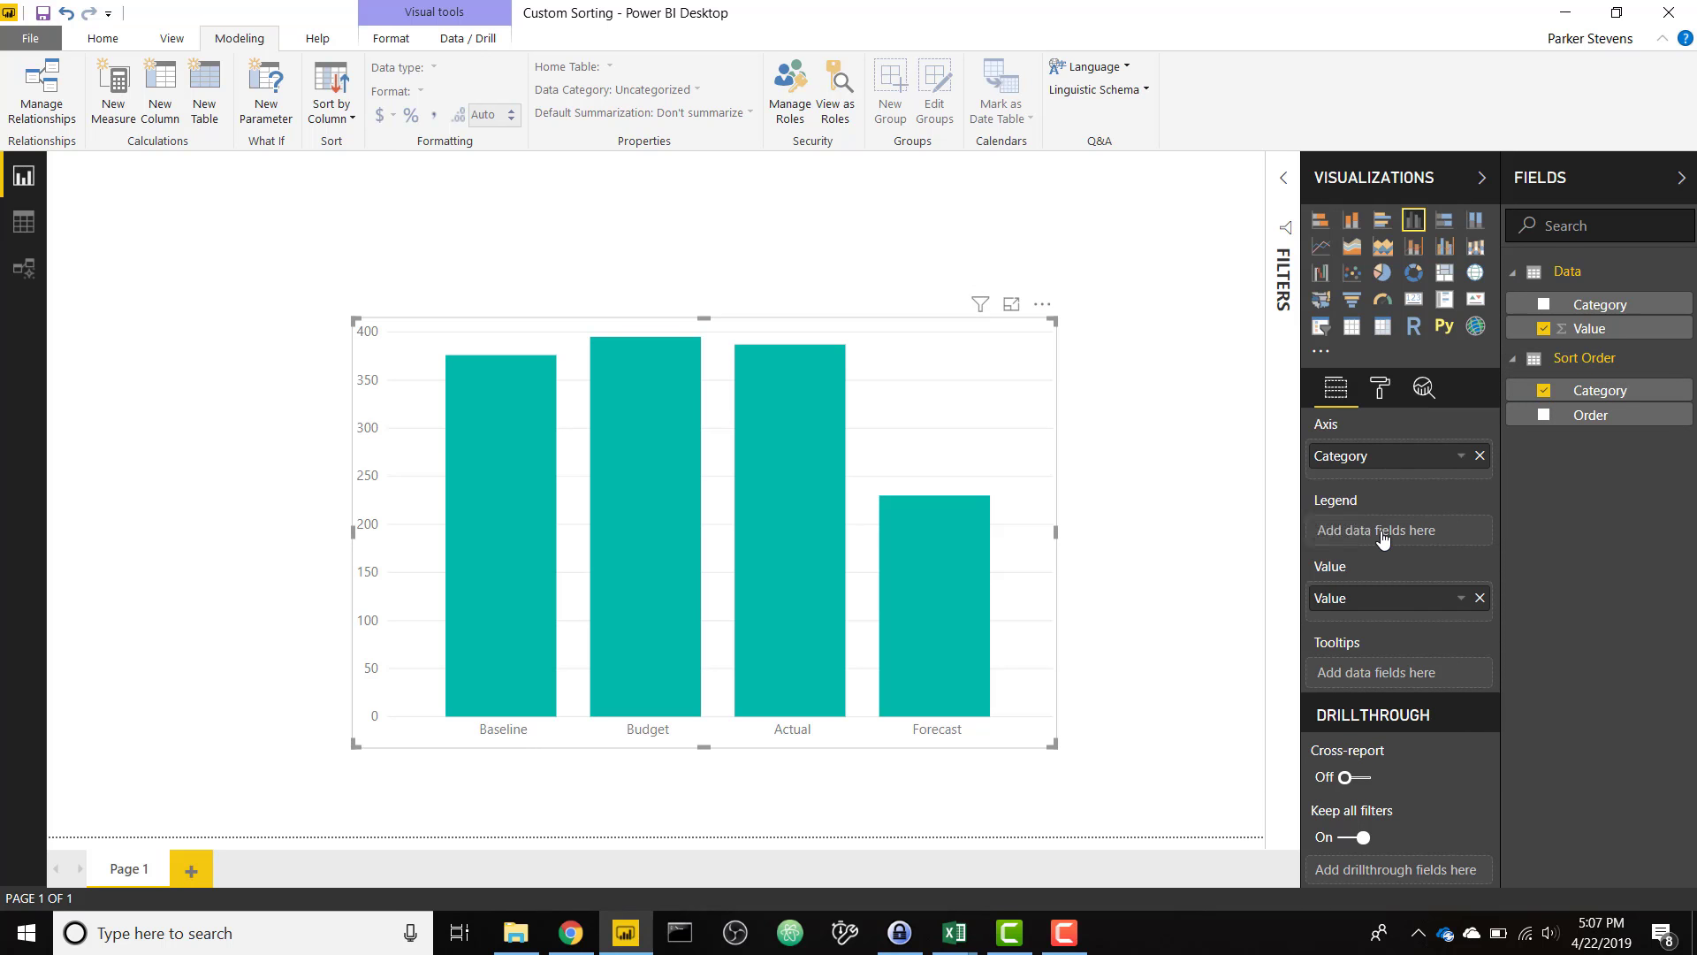